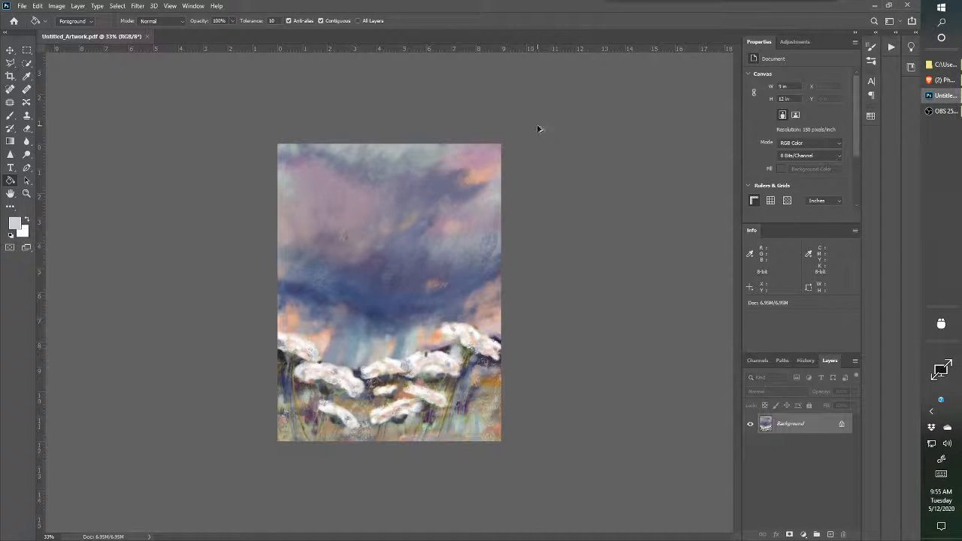
Check the artwork's current dimensions and resolution, and examine the sky and flowers up close at 66.7% zoom.
{"action": "key", "text": "ctrl+alt+i"}
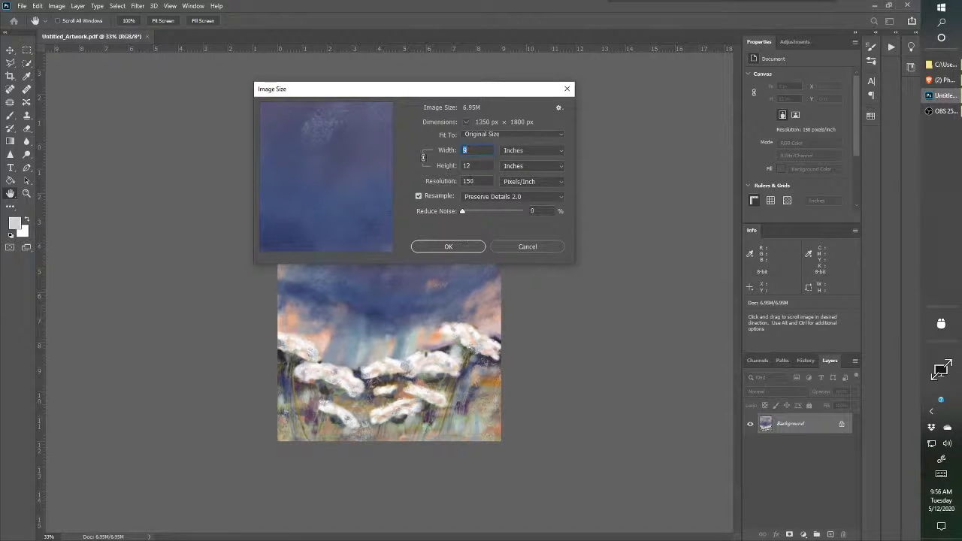
{"action": "left_click", "coordinate": [447, 248]}
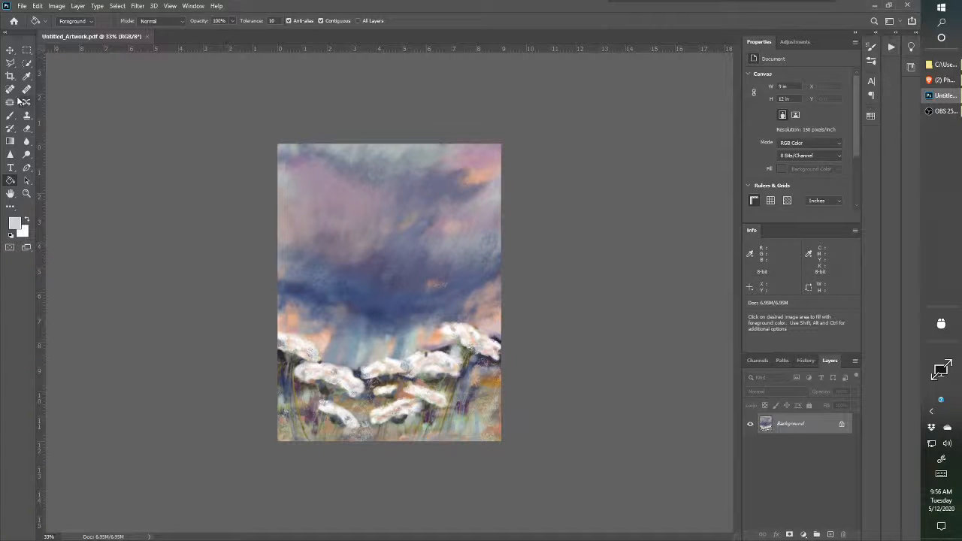
{"action": "left_click", "coordinate": [27, 193]}
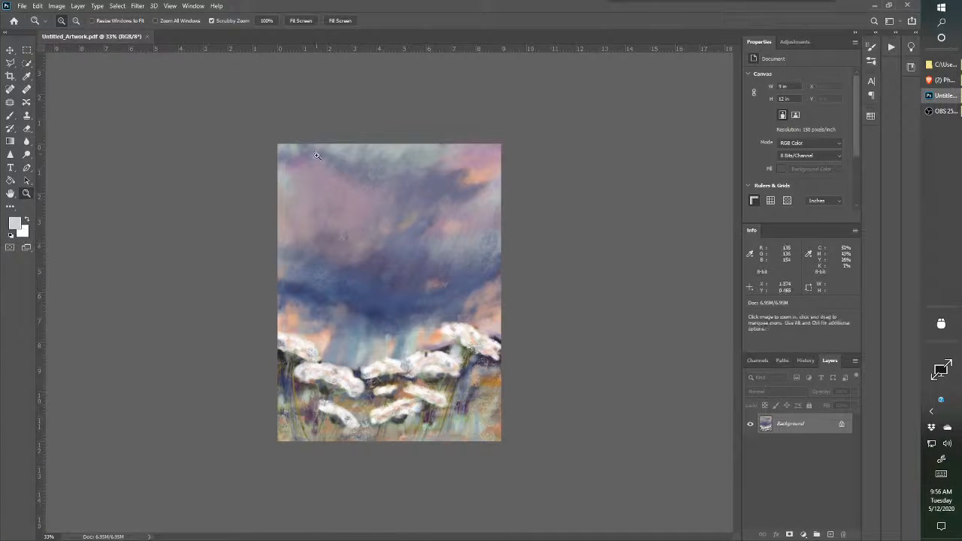
{"action": "left_click", "coordinate": [408, 209]}
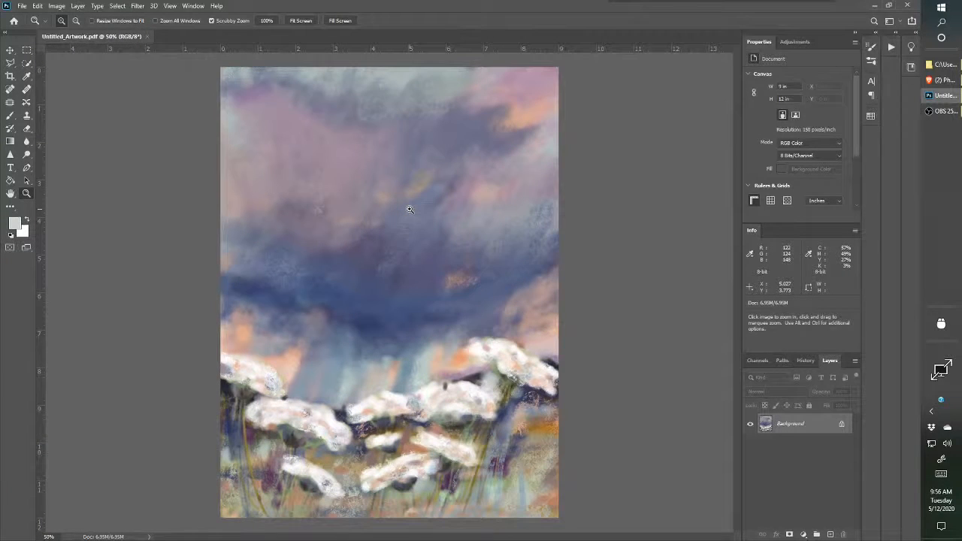
{"action": "left_click", "coordinate": [409, 209]}
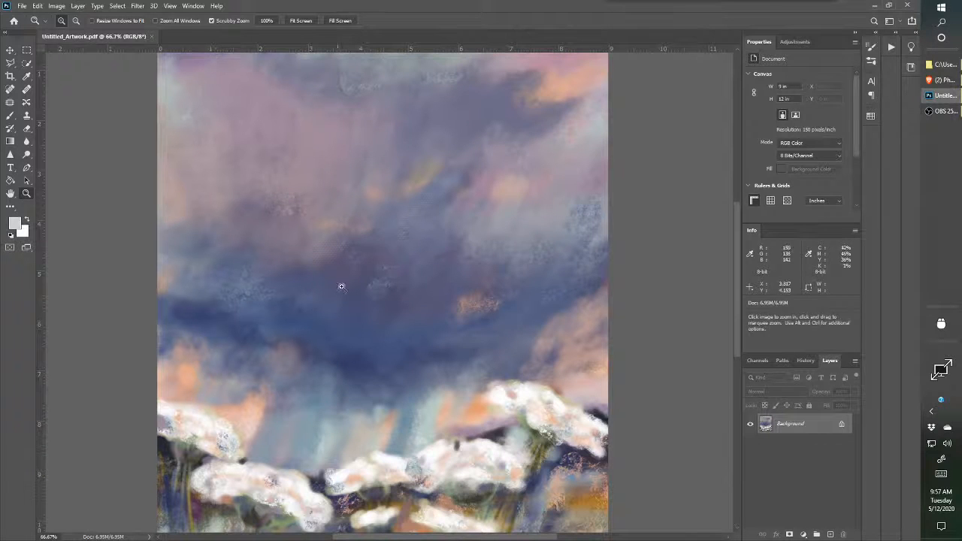
{"action": "scroll", "coordinate": [415, 392], "scroll_direction": "down", "scroll_amount": 3}
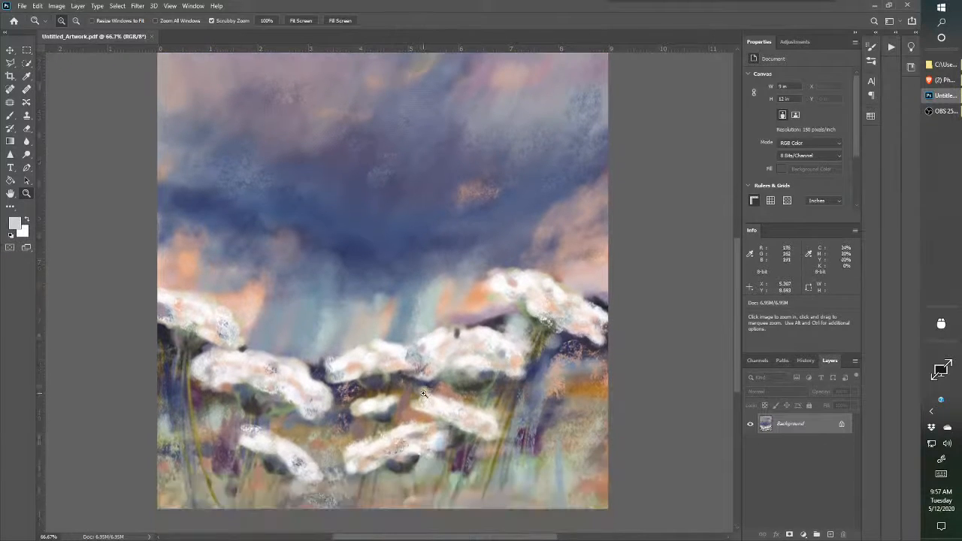
{"action": "scroll", "coordinate": [425, 394], "scroll_direction": "up", "scroll_amount": 2}
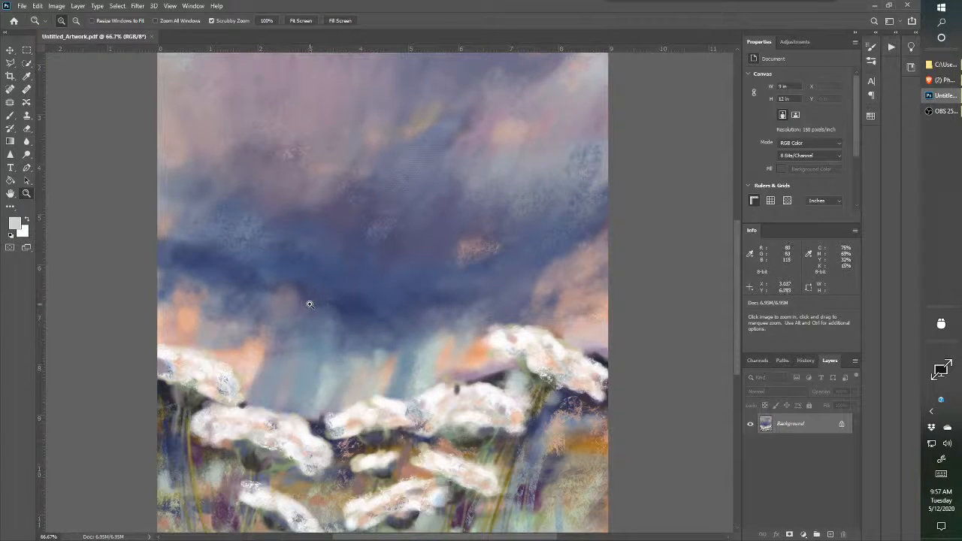
Set the image size to 18 inches wide at 300 pixels/inch, with Preserve Details 2.0 resampling.
{"action": "key", "text": "alt"}
{"action": "key", "text": "ctrl+alt+i"}
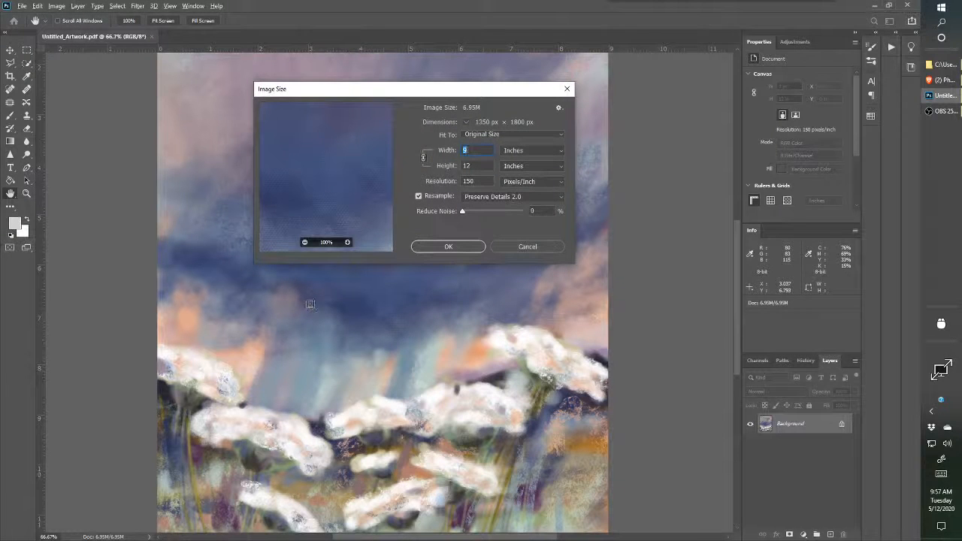
{"action": "left_click", "coordinate": [499, 198]}
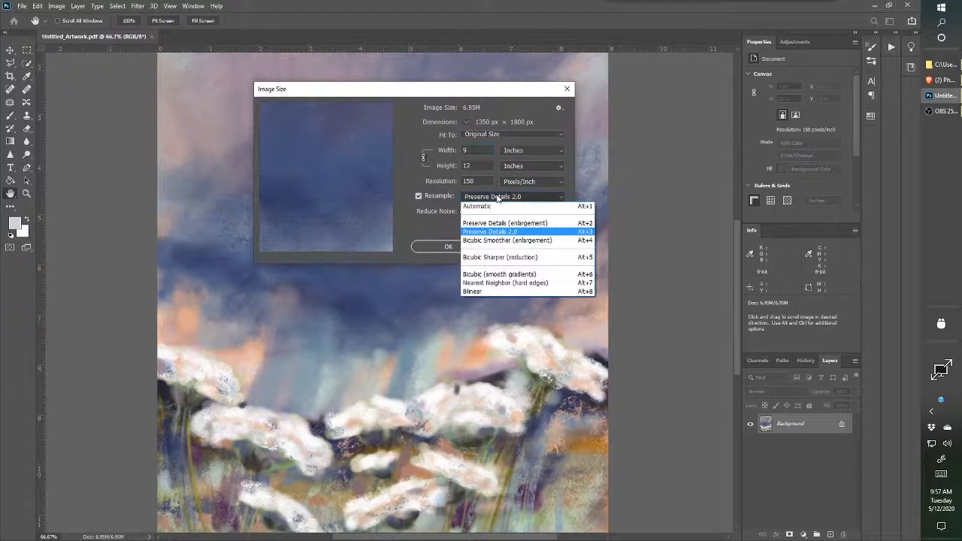
{"action": "left_click", "coordinate": [501, 232]}
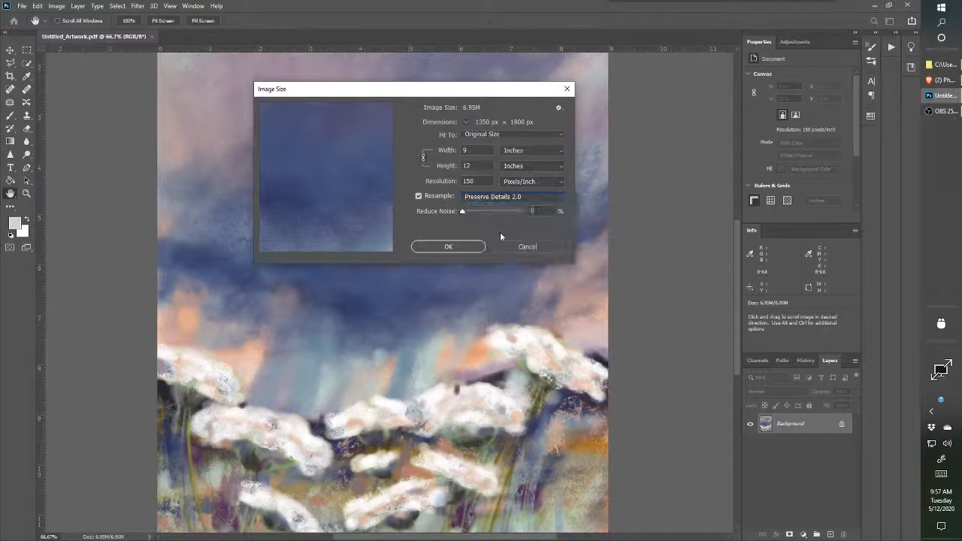
{"action": "left_click", "coordinate": [442, 149]}
{"action": "type", "text": "18"}
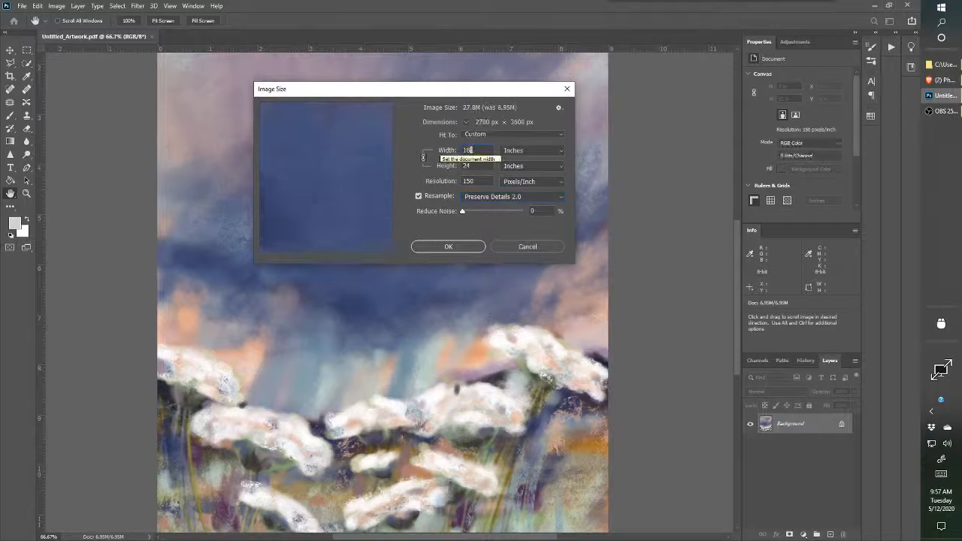
{"action": "left_click", "coordinate": [452, 183]}
{"action": "type", "text": "300"}
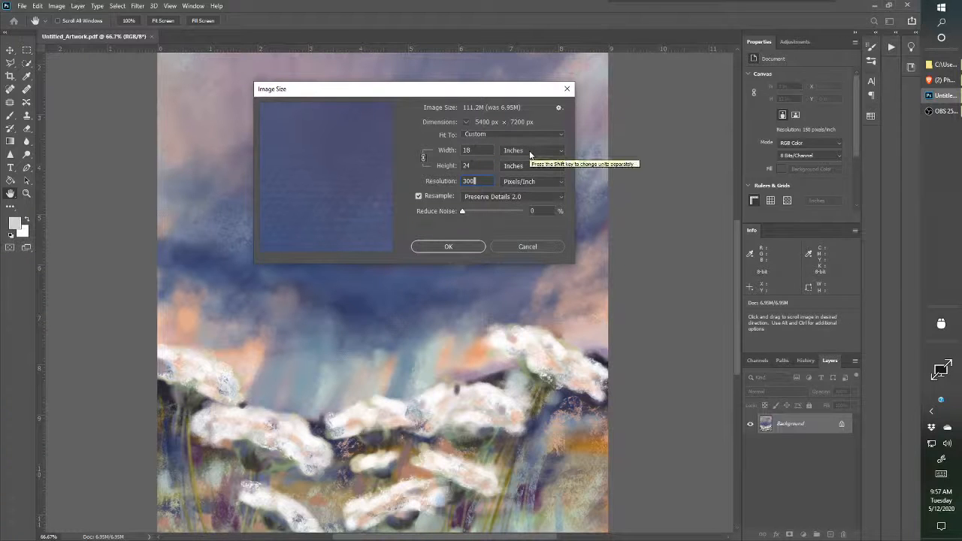
Inspect the sky and white flowers in the resize preview and apply the enlargement.
{"action": "left_click_drag", "start_coordinate": [335, 202], "coordinate": [403, 137]}
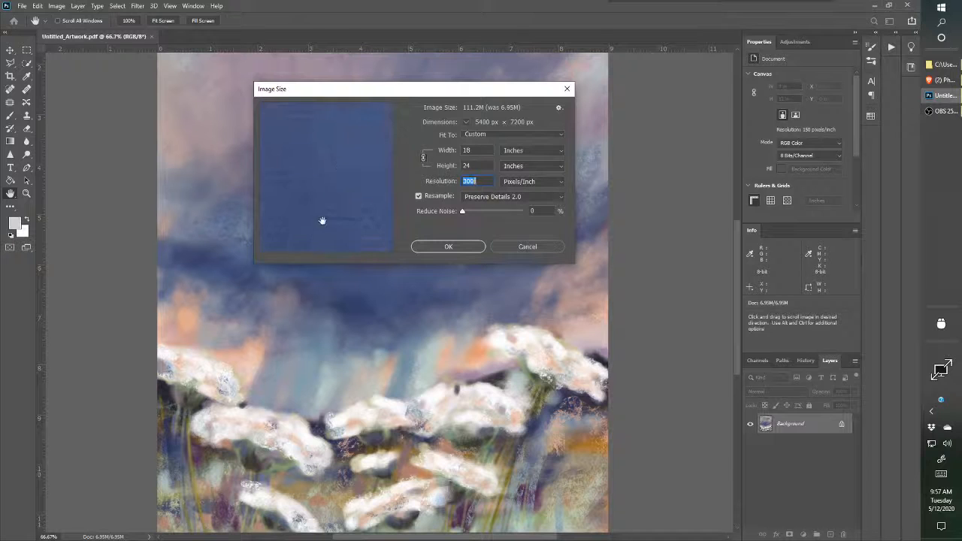
{"action": "left_click", "coordinate": [259, 427]}
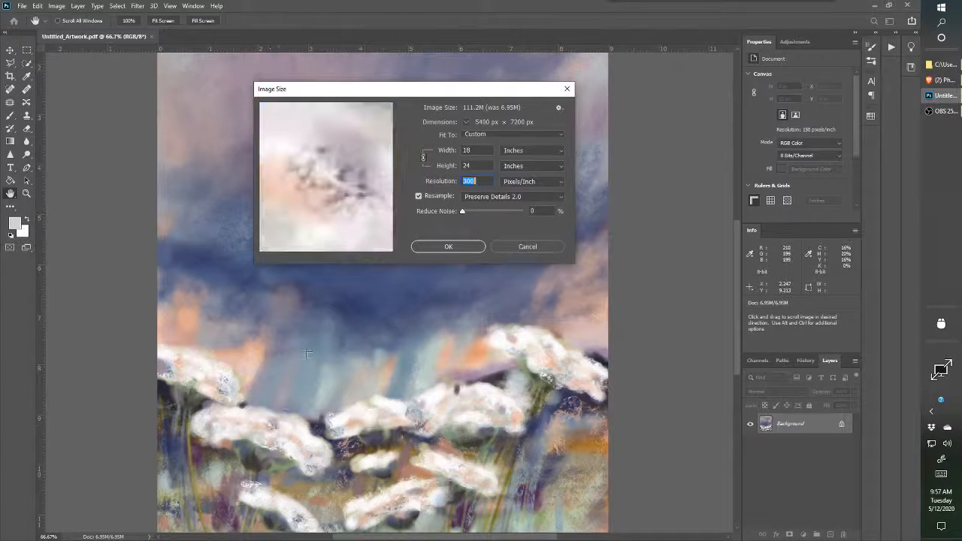
{"action": "left_click_drag", "start_coordinate": [343, 187], "coordinate": [380, 215]}
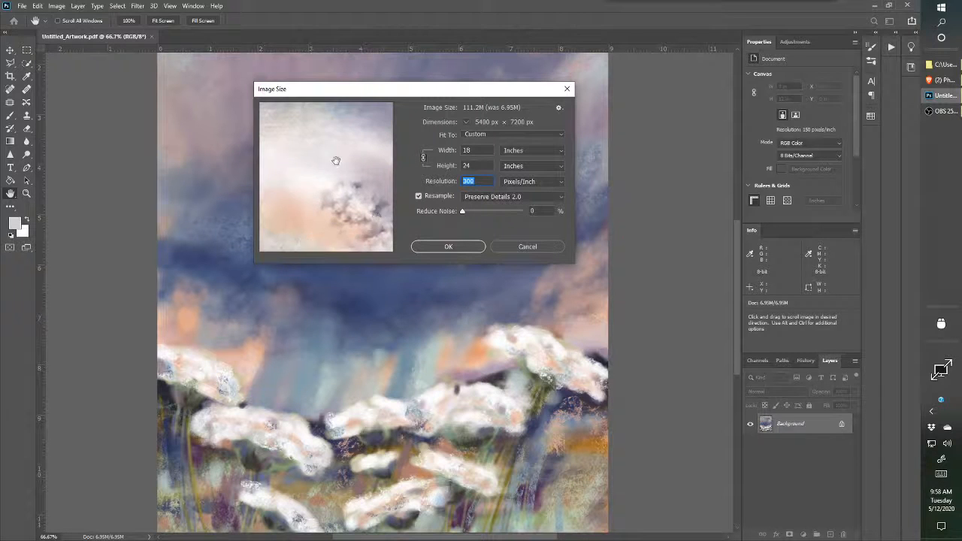
{"action": "left_click_drag", "start_coordinate": [336, 160], "coordinate": [359, 169]}
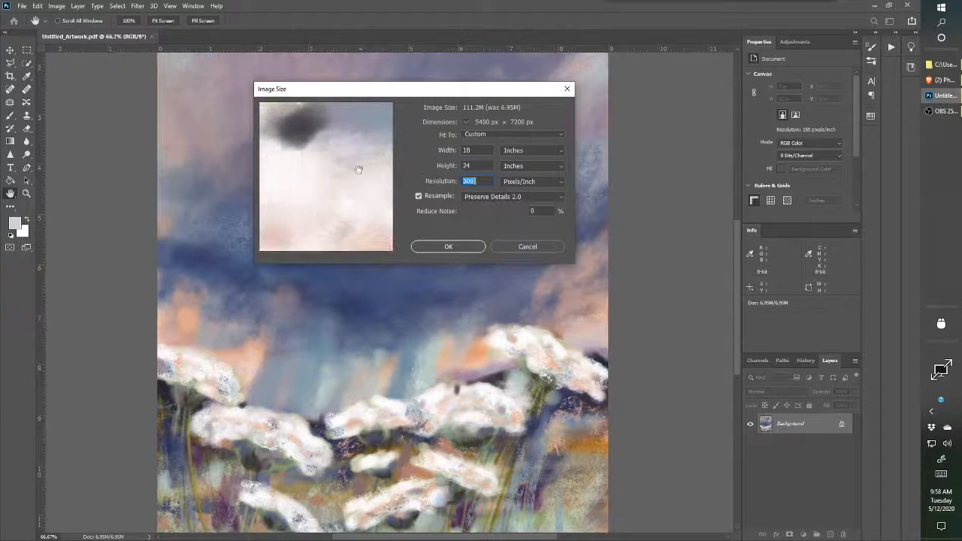
{"action": "left_click_drag", "start_coordinate": [307, 189], "coordinate": [331, 208]}
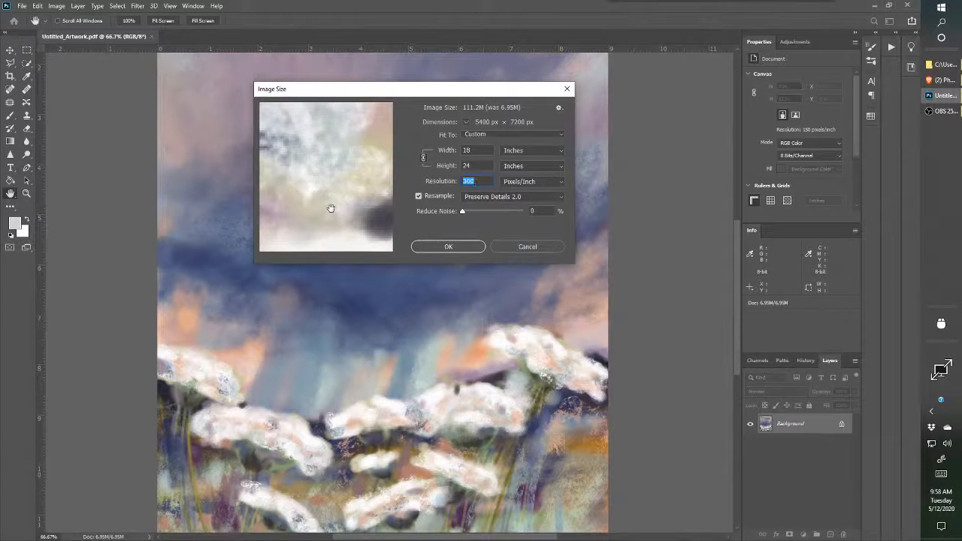
{"action": "left_click", "coordinate": [465, 246]}
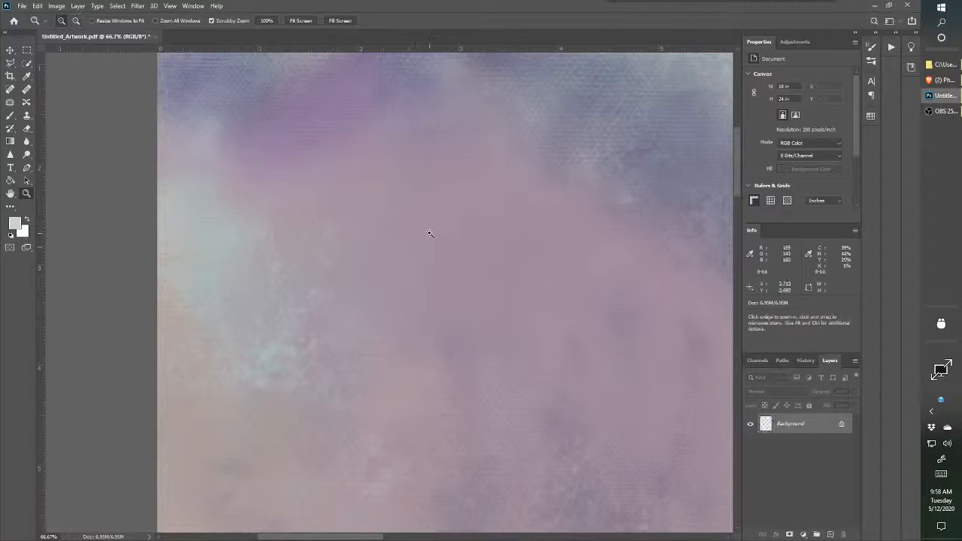
Examine the enlarged painting's detail from the pink sky down to the flowers and grass, at 66.7% and 33.3% zoom.
{"action": "left_click_drag", "start_coordinate": [554, 251], "coordinate": [277, 108]}
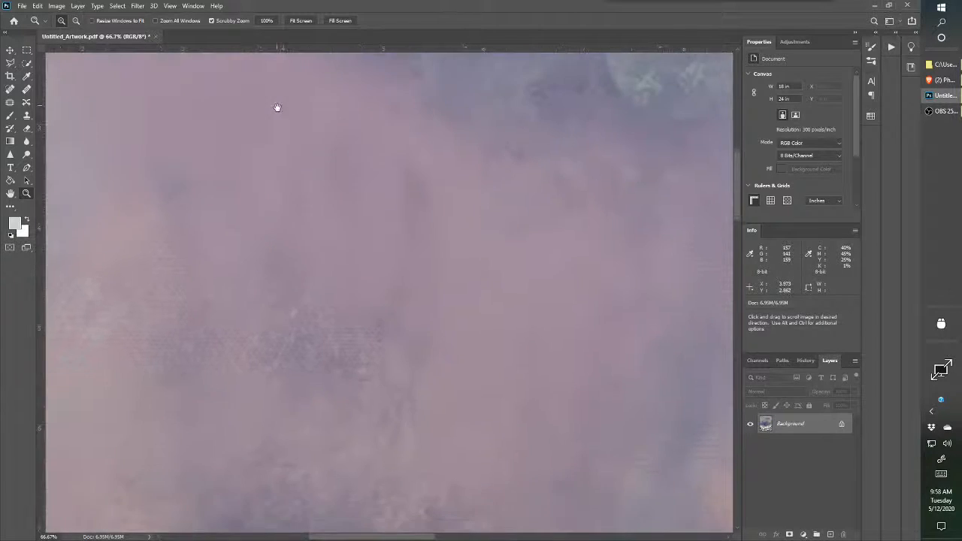
{"action": "left_click_drag", "start_coordinate": [505, 344], "coordinate": [399, 103]}
{"action": "left_click_drag", "start_coordinate": [543, 419], "coordinate": [290, 138]}
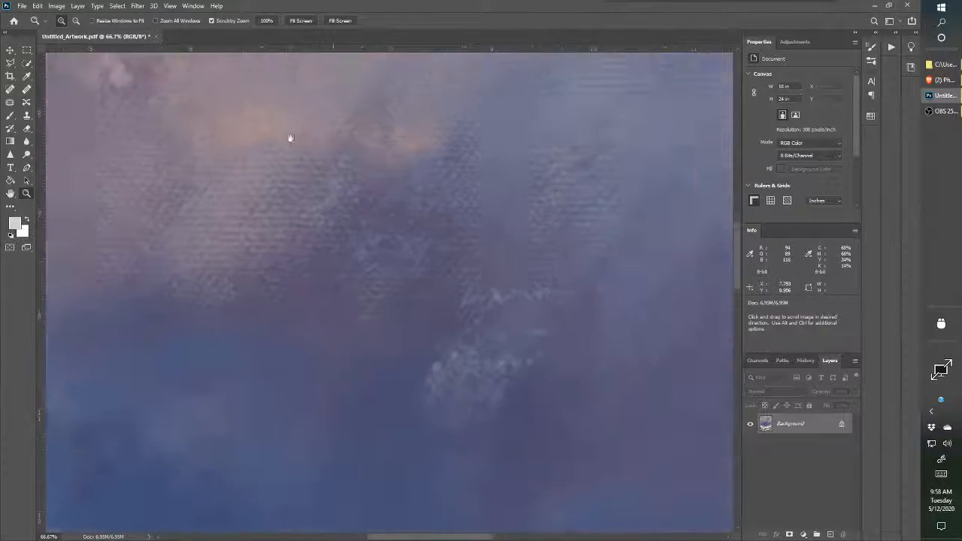
{"action": "left_click_drag", "start_coordinate": [510, 338], "coordinate": [284, 148]}
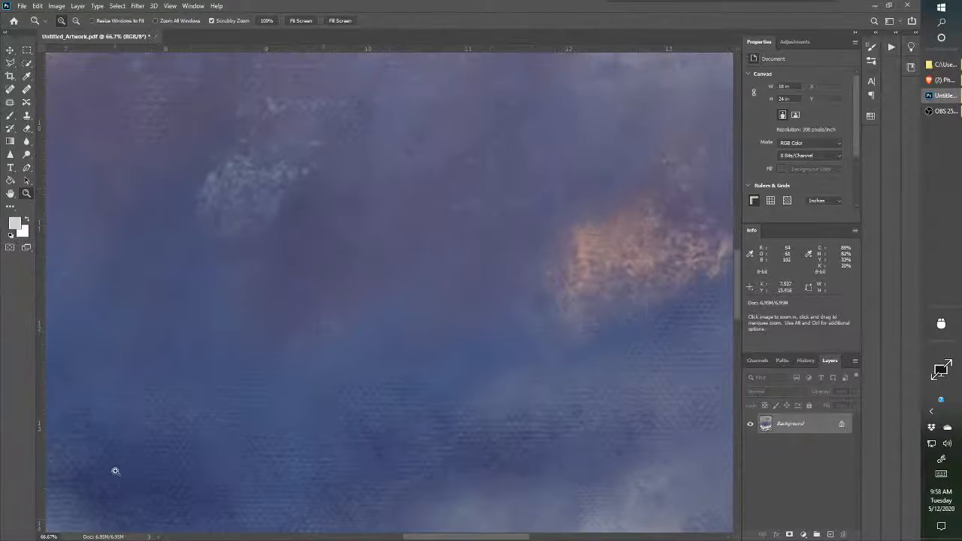
{"action": "key", "text": "alt"}
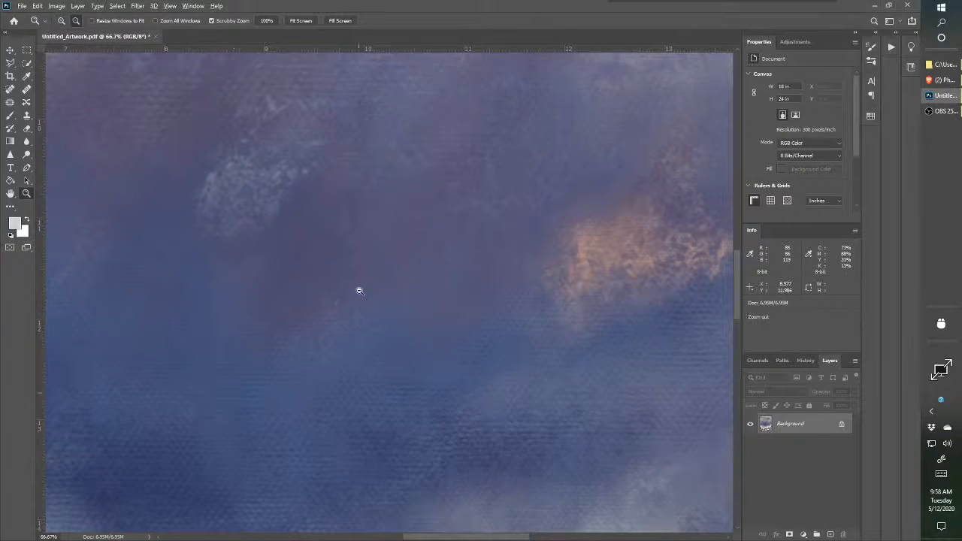
{"action": "left_click", "coordinate": [359, 291], "text": "alt"}
{"action": "left_click", "coordinate": [362, 291], "text": "alt"}
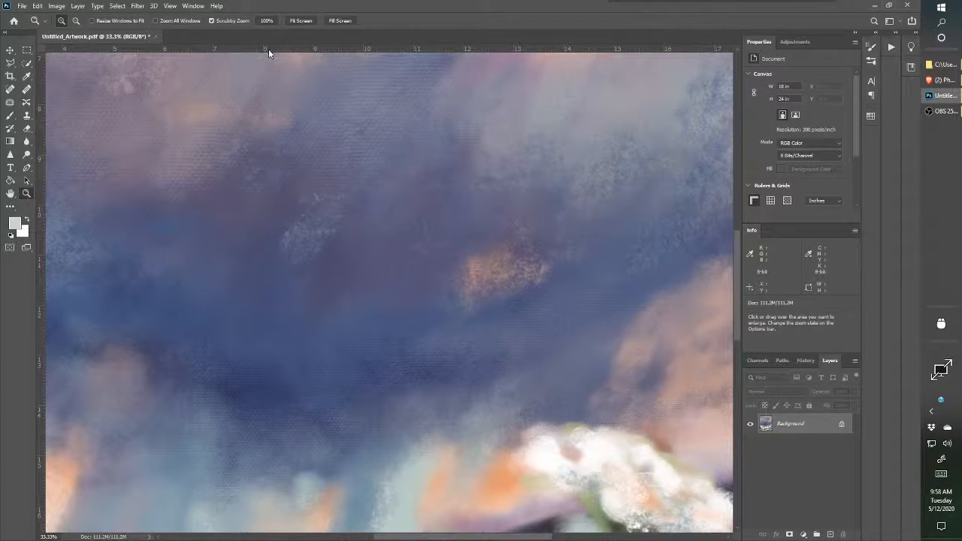
{"action": "left_click_drag", "start_coordinate": [486, 232], "coordinate": [324, 118]}
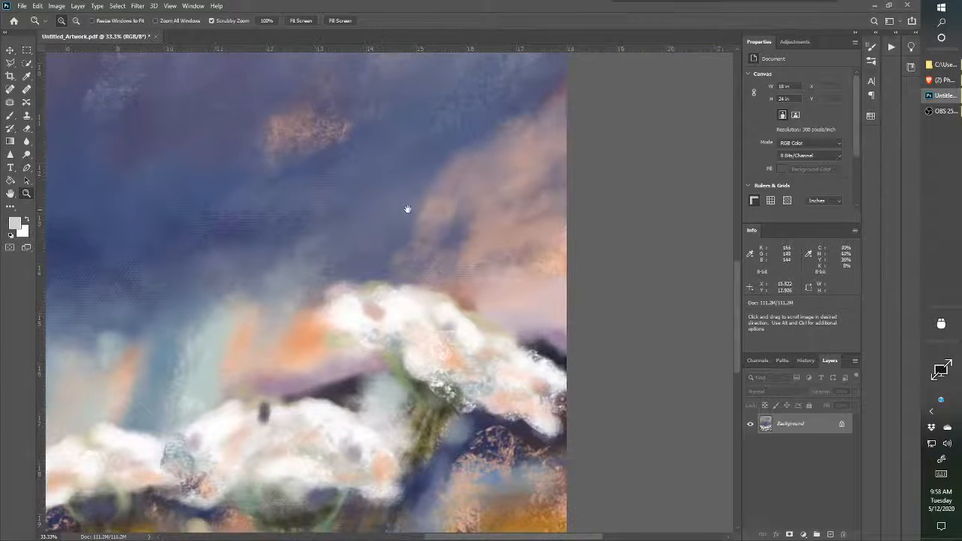
{"action": "left_click_drag", "start_coordinate": [391, 230], "coordinate": [481, 100]}
{"action": "left_click_drag", "start_coordinate": [506, 210], "coordinate": [317, 145]}
{"action": "left_click_drag", "start_coordinate": [293, 114], "coordinate": [340, 72]}
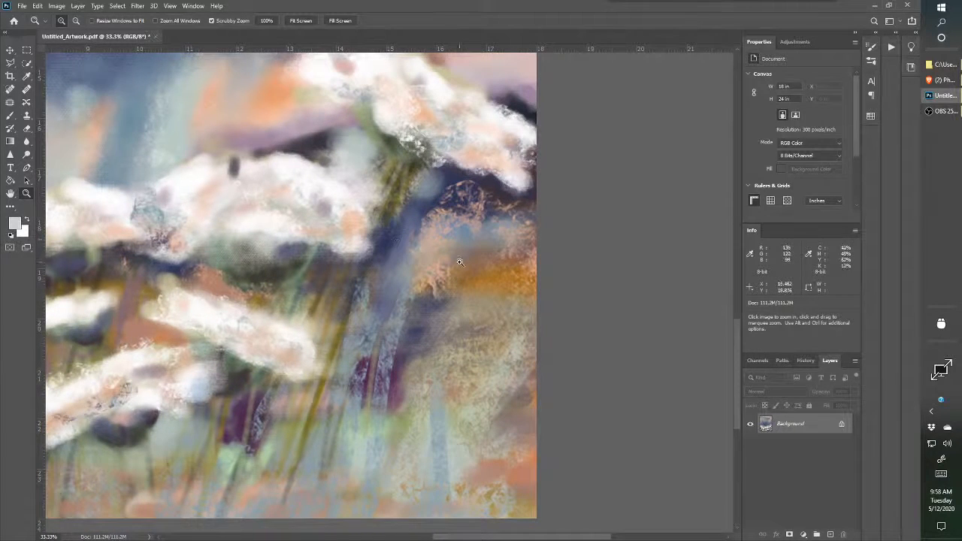
Start saving the enlarged artwork as a new file and choose JPEG as the format.
{"action": "left_click", "coordinate": [22, 7]}
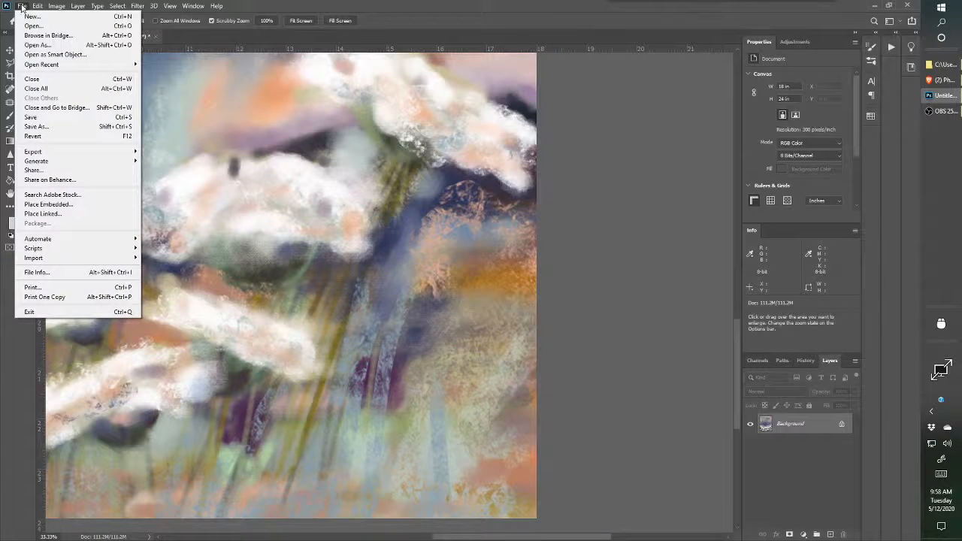
{"action": "left_click", "coordinate": [188, 33]}
{"action": "left_click", "coordinate": [22, 6]}
{"action": "left_click", "coordinate": [64, 127]}
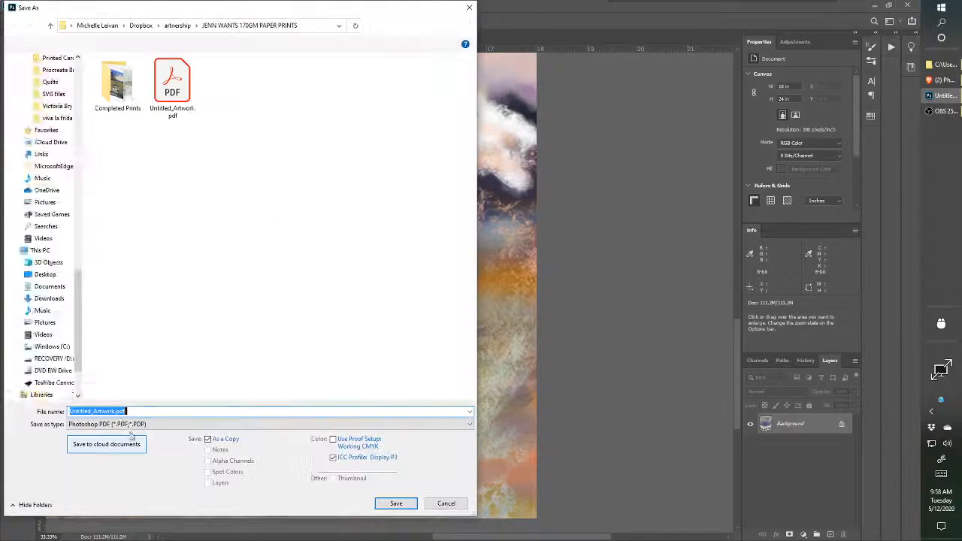
{"action": "left_click", "coordinate": [112, 411]}
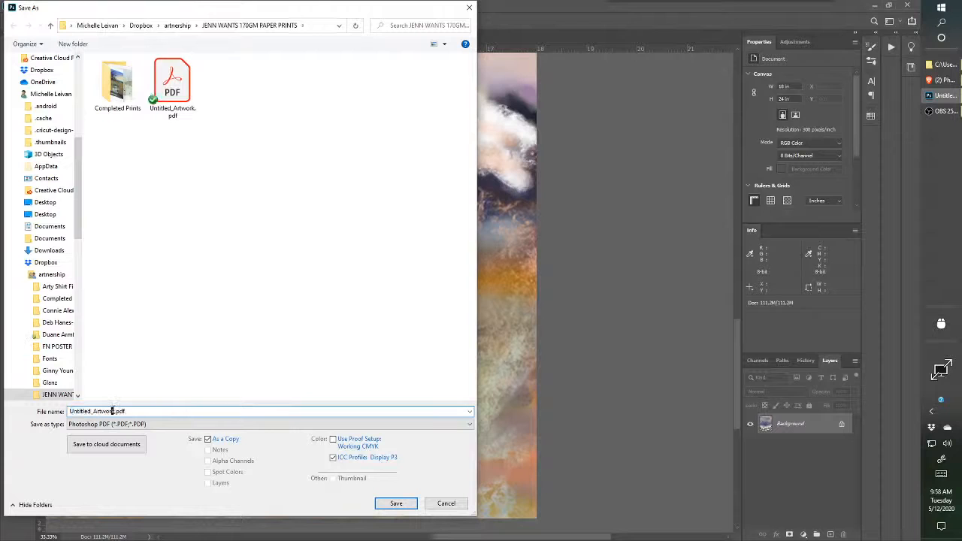
{"action": "left_click", "coordinate": [117, 424]}
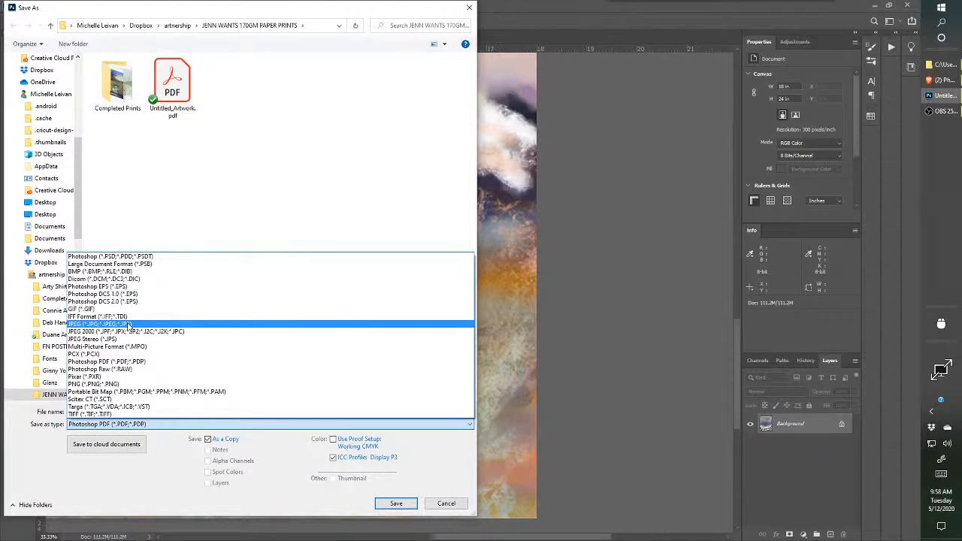
{"action": "left_click", "coordinate": [128, 325]}
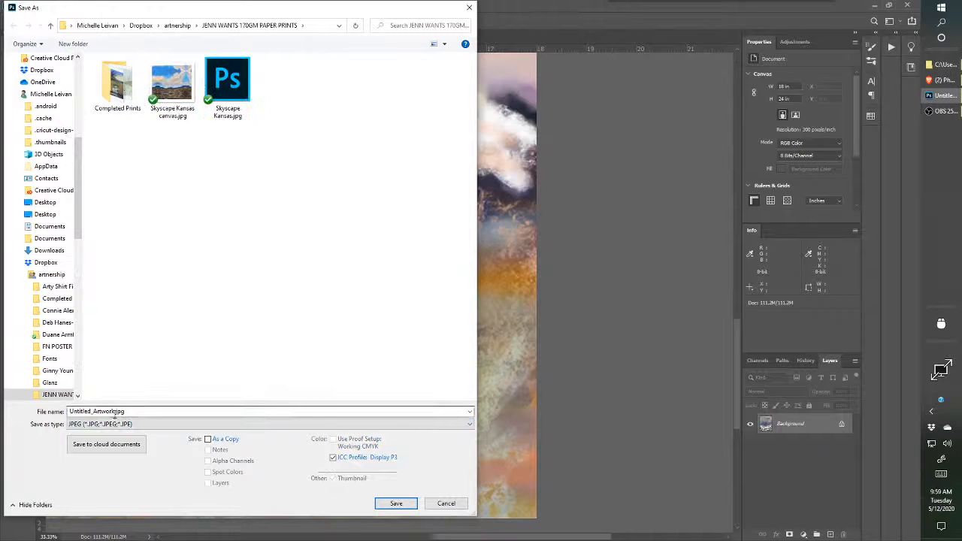
Name the file "Untitled_Artwork photophoshop 300 enlargment.jpg" and save it at Maximum JPEG quality with the Baseline ("Standard") format.
{"action": "left_click", "coordinate": [115, 412]}
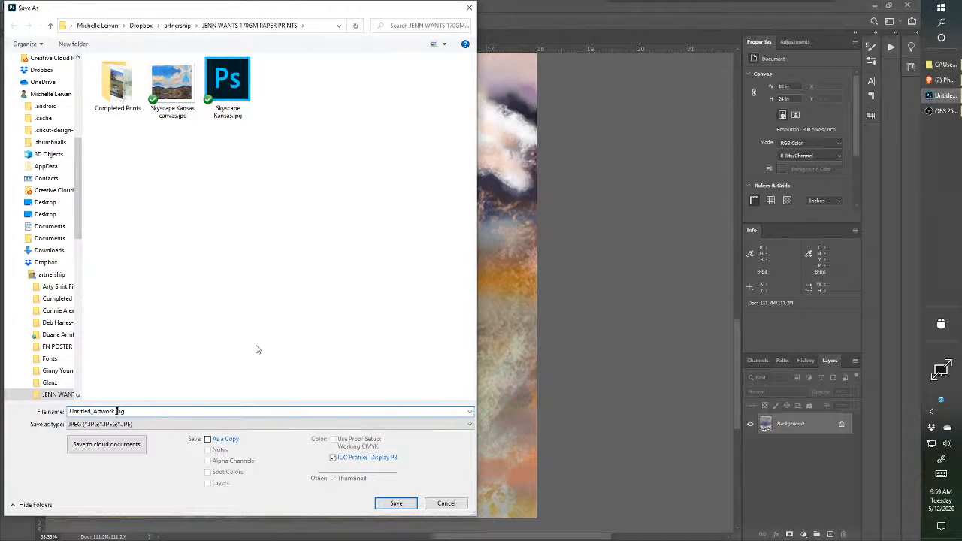
{"action": "type", "text": "phoyodh"}
{"action": "key", "text": "BackSpace"}
{"action": "key", "text": "BackSpace"}
{"action": "key", "text": "BackSpace"}
{"action": "key", "text": "BackSpace"}
{"action": "type", "text": "toshop penla"}
{"action": "key", "text": "Return"}
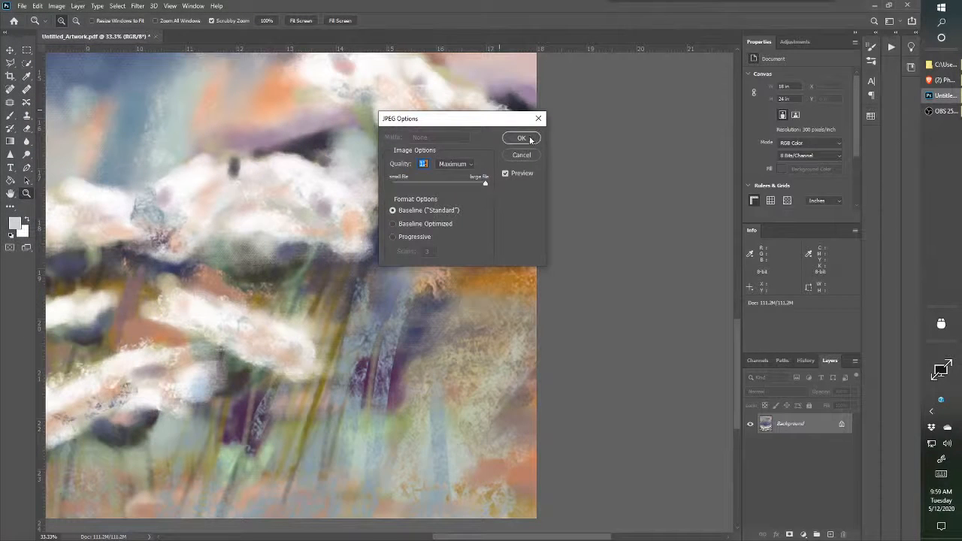
{"action": "left_click", "coordinate": [530, 140]}
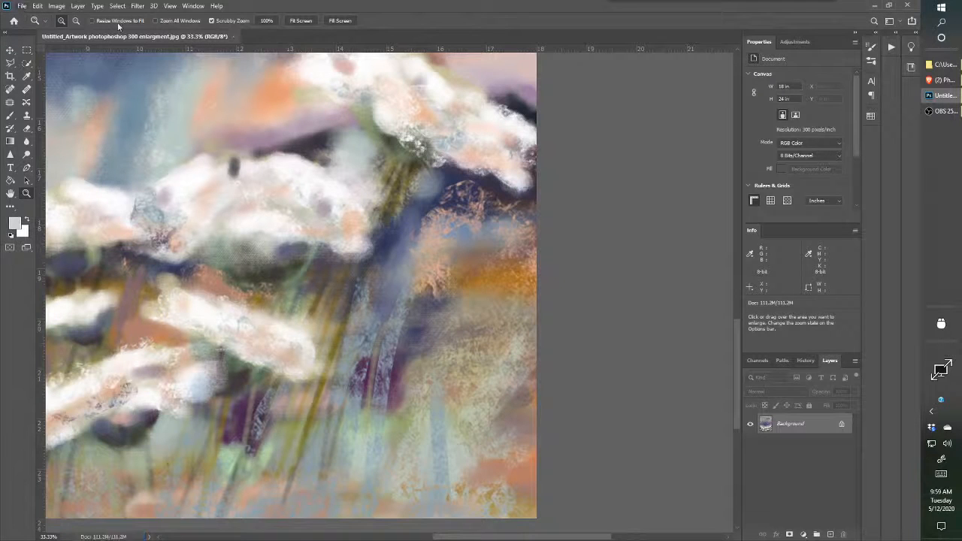
{"action": "left_click", "coordinate": [943, 65]}
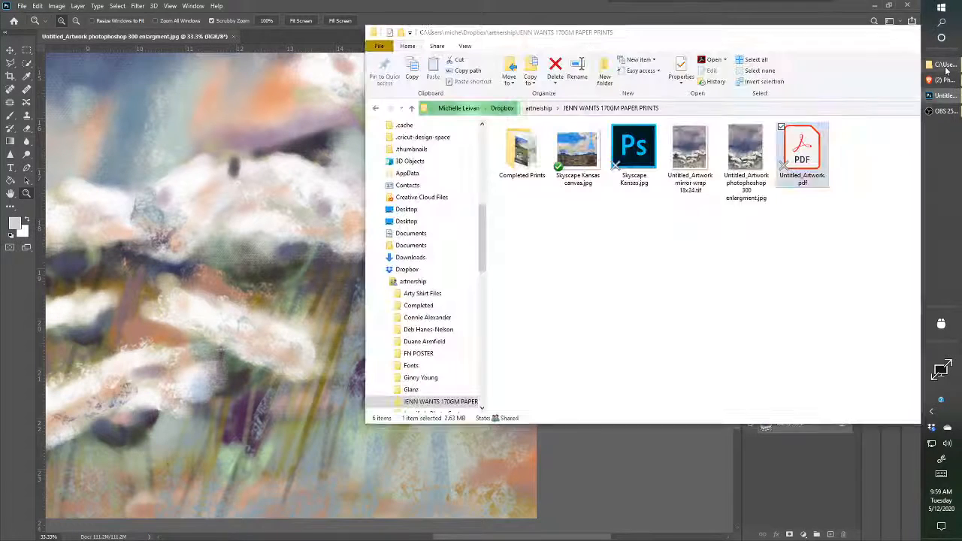
{"action": "left_click_drag", "start_coordinate": [801, 154], "coordinate": [733, 239]}
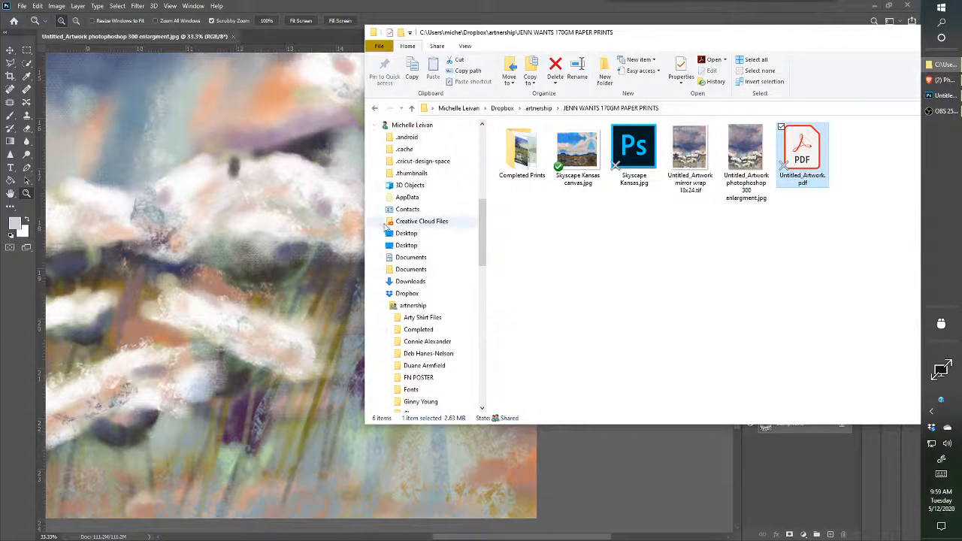
{"action": "left_click", "coordinate": [298, 201]}
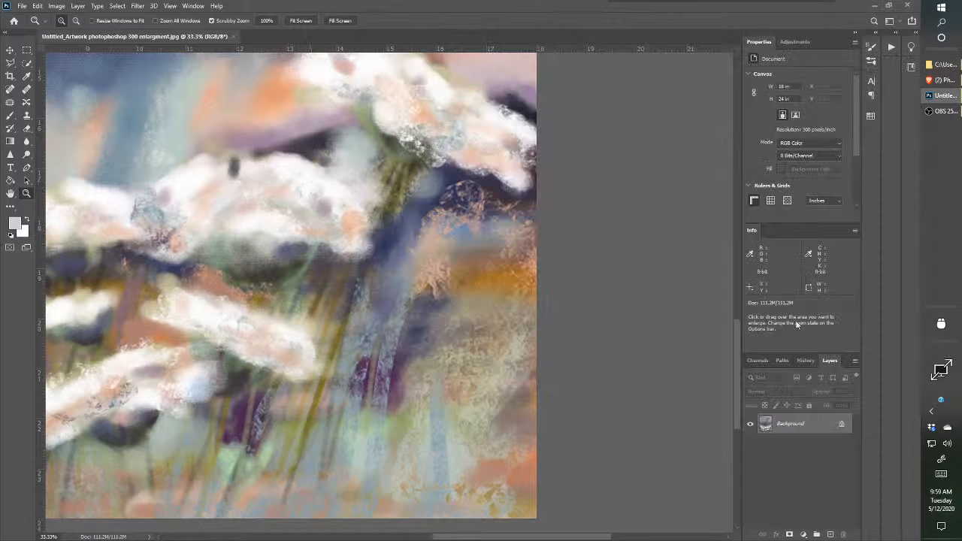
Return the document to its Open history state, from before the Image Size enlargement.
{"action": "left_click", "coordinate": [803, 361]}
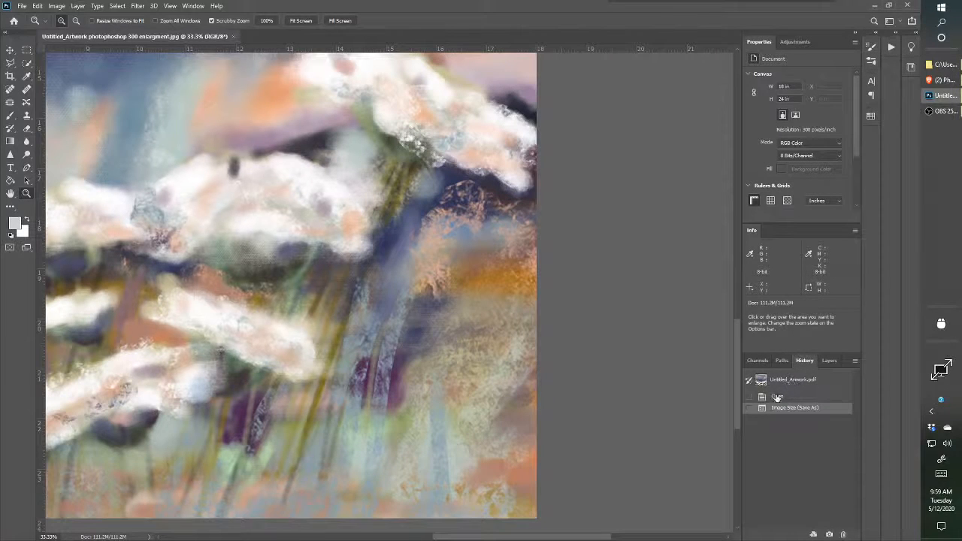
{"action": "left_click", "coordinate": [776, 396]}
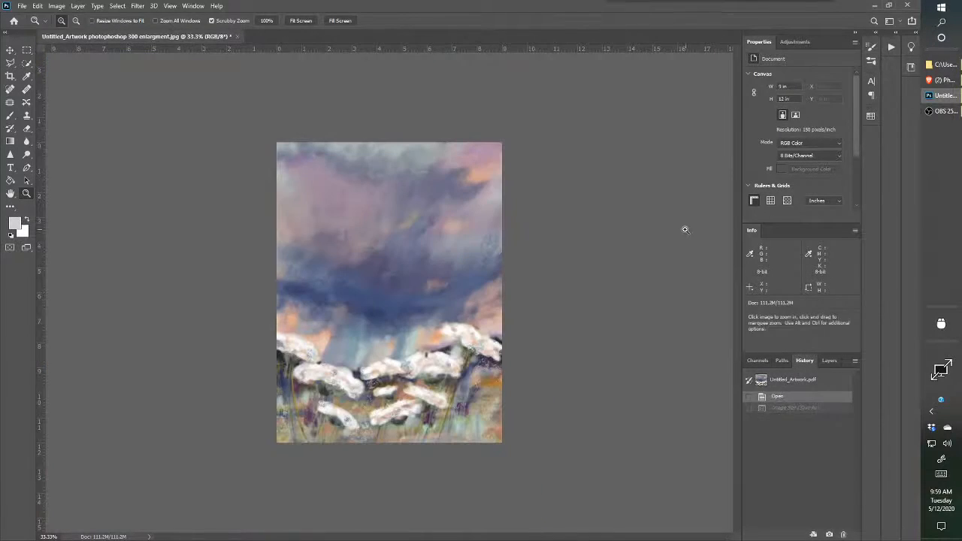
Try to open "Untitled_Artwork photophoshop 300 enlargment.jpg" from the prints folder as a separate document.
{"action": "left_click", "coordinate": [943, 64]}
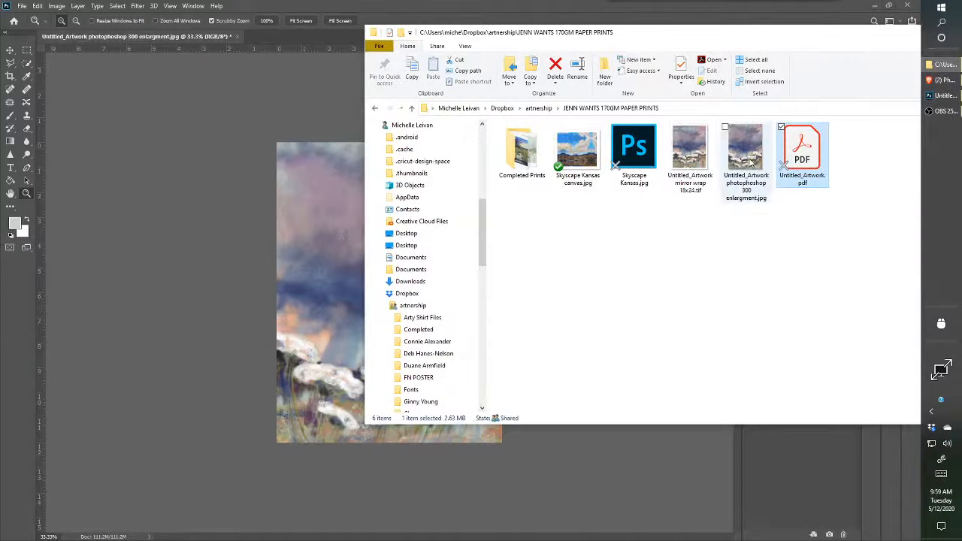
{"action": "left_click", "coordinate": [744, 158]}
{"action": "left_click", "coordinate": [338, 35]}
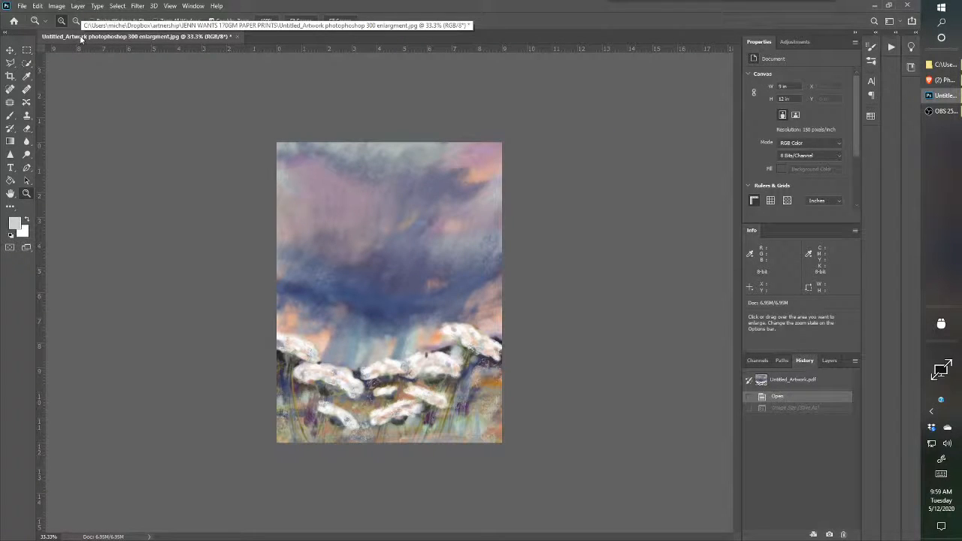
{"action": "left_click", "coordinate": [946, 68]}
{"action": "left_click_drag", "start_coordinate": [743, 154], "coordinate": [317, 38]}
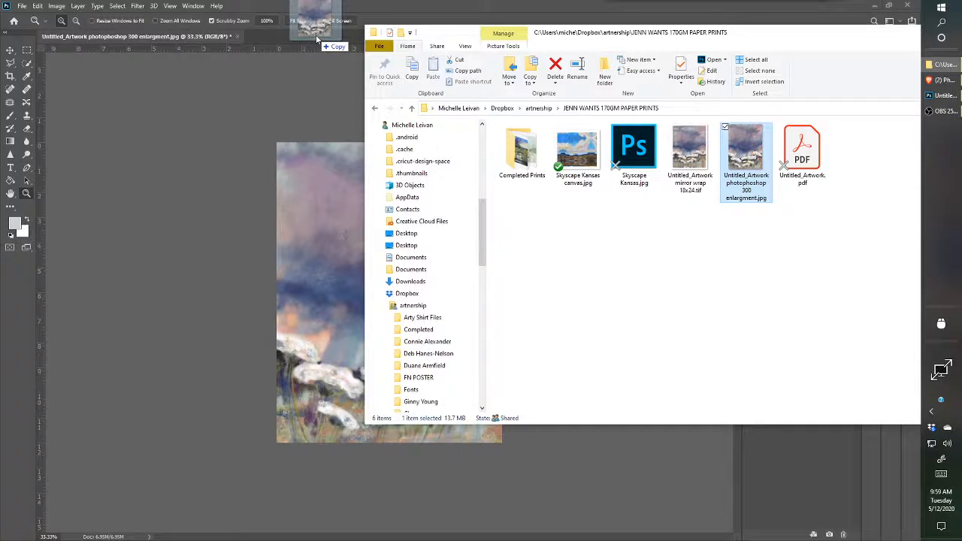
{"action": "left_click_drag", "start_coordinate": [315, 35], "coordinate": [315, 35]}
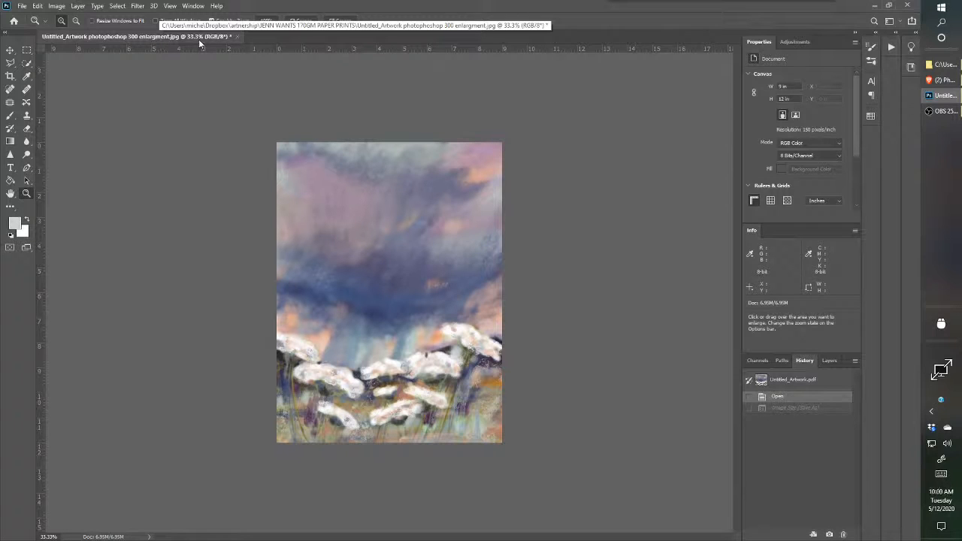
Save the original-size artwork as "Untitled_Artwork photophoshop.jpg" at Maximum JPEG quality with the Baseline ("Standard") format.
{"action": "left_click", "coordinate": [22, 5]}
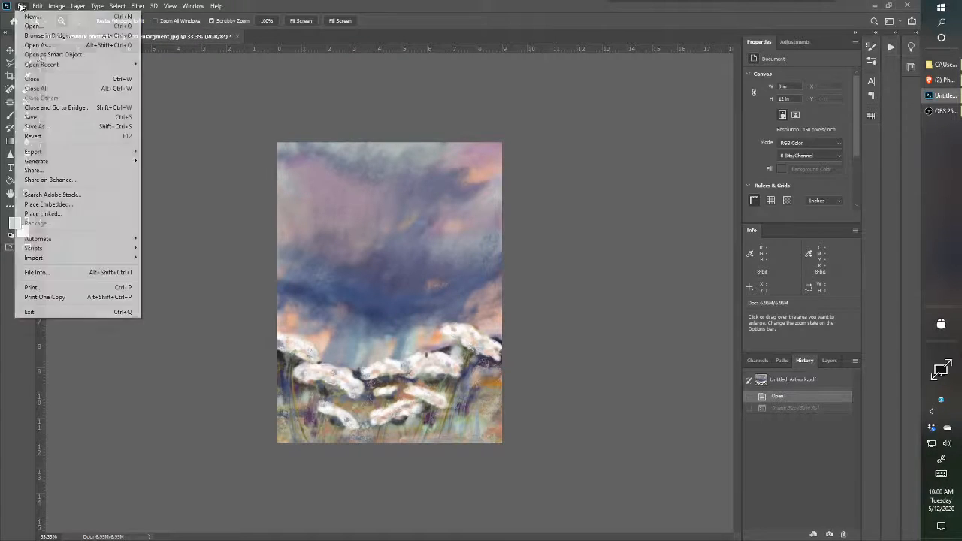
{"action": "left_click", "coordinate": [53, 127]}
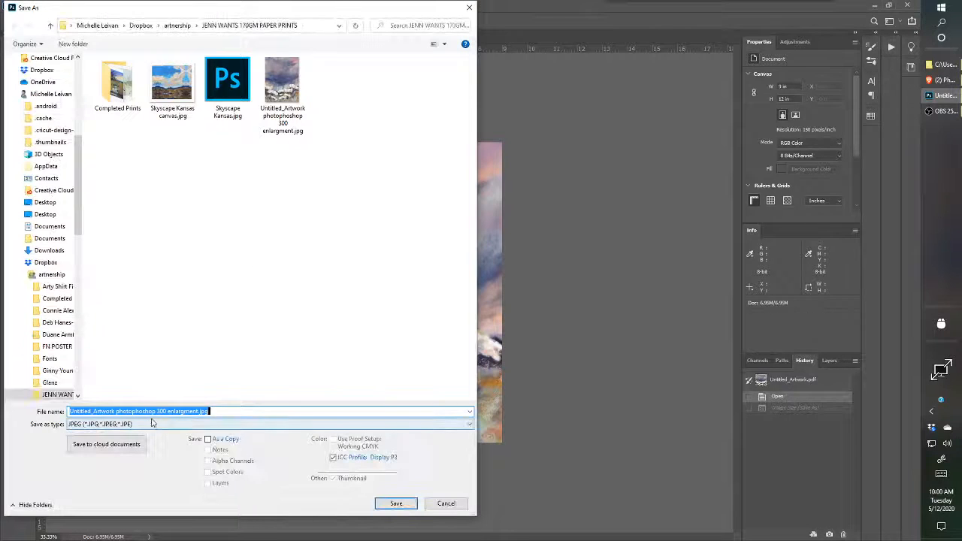
{"action": "left_click", "coordinate": [160, 411]}
{"action": "left_click_drag", "start_coordinate": [159, 411], "coordinate": [199, 406]}
{"action": "key", "text": "BackSpace"}
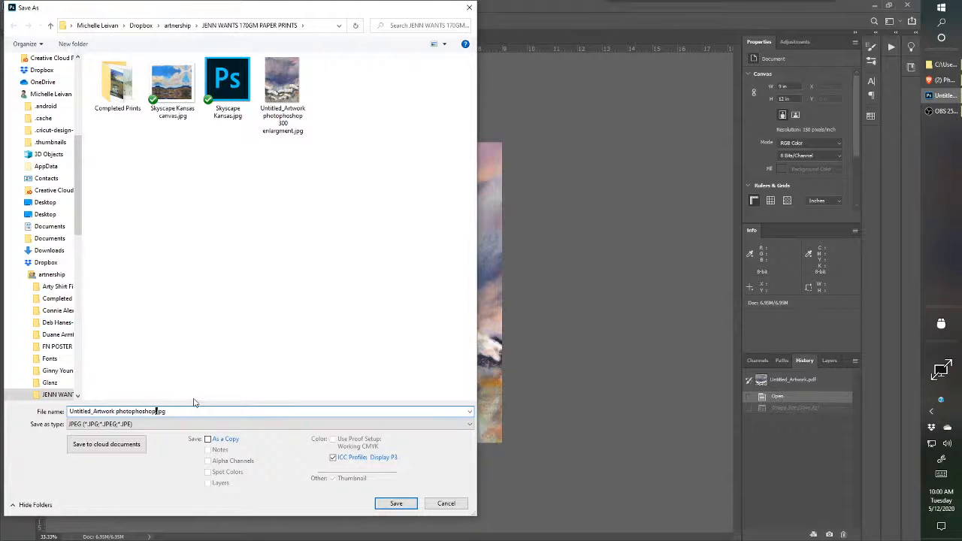
{"action": "key", "text": "Return"}
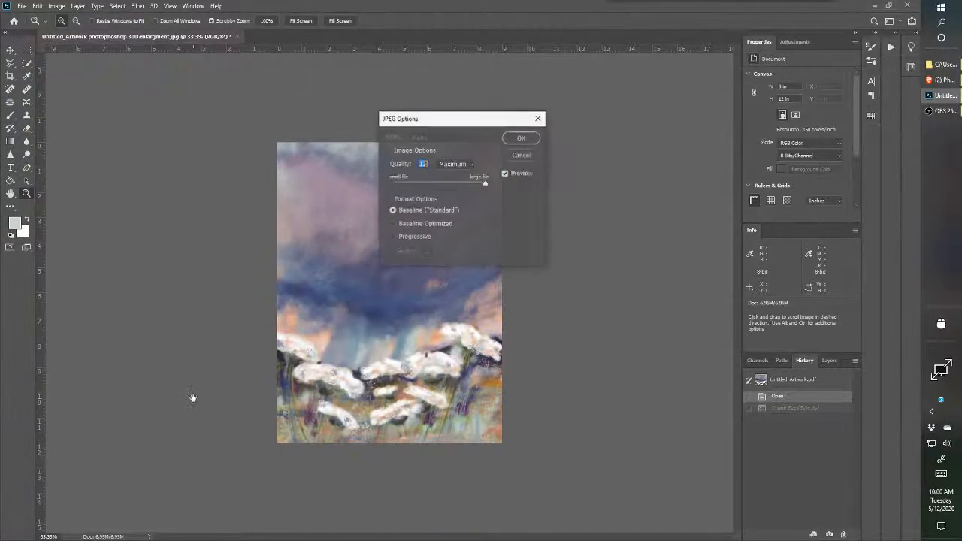
{"action": "key", "text": "Return"}
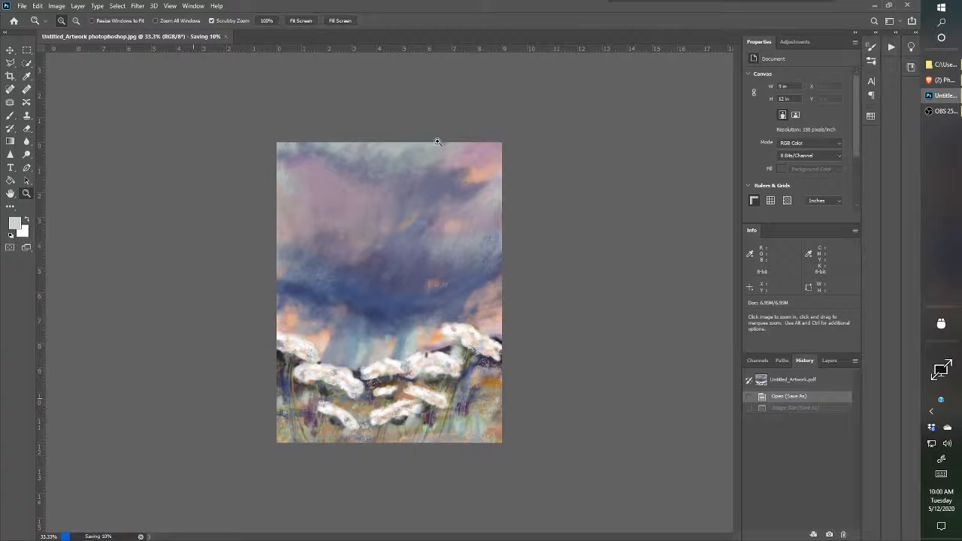
Open "Untitled_Artwork photophoshop 300 enlargment.jpg" from the prints folder as a second document, and return to the original-size artwork.
{"action": "left_click", "coordinate": [944, 64]}
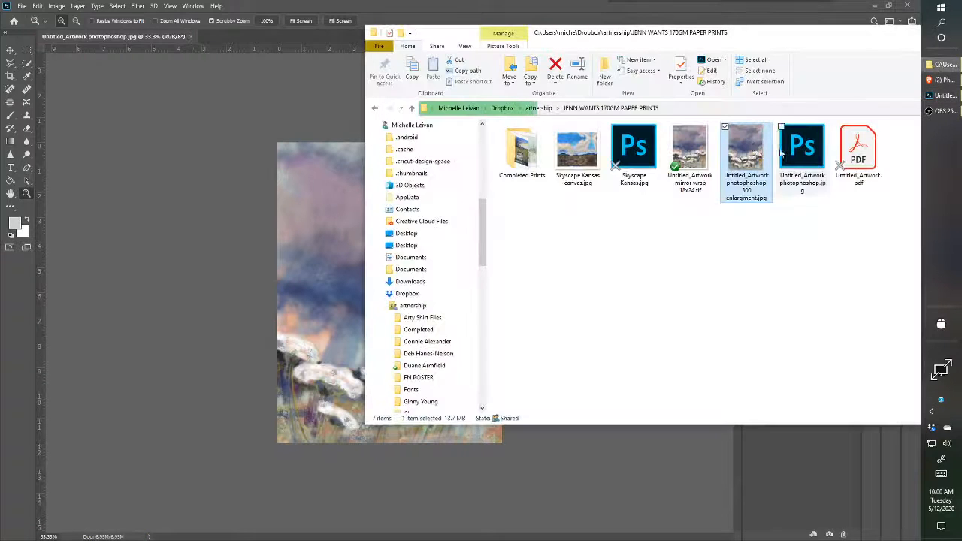
{"action": "left_click_drag", "start_coordinate": [727, 146], "coordinate": [250, 33]}
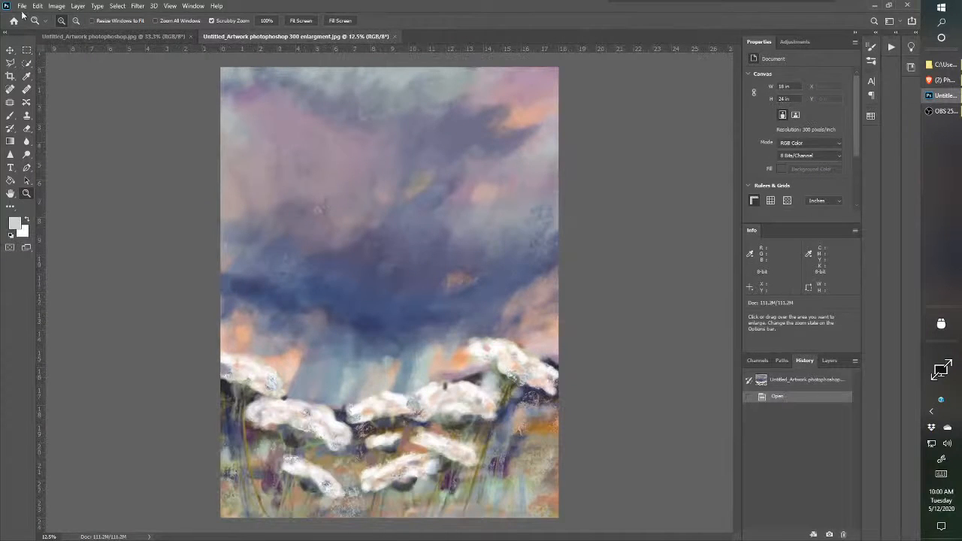
{"action": "left_click", "coordinate": [71, 36]}
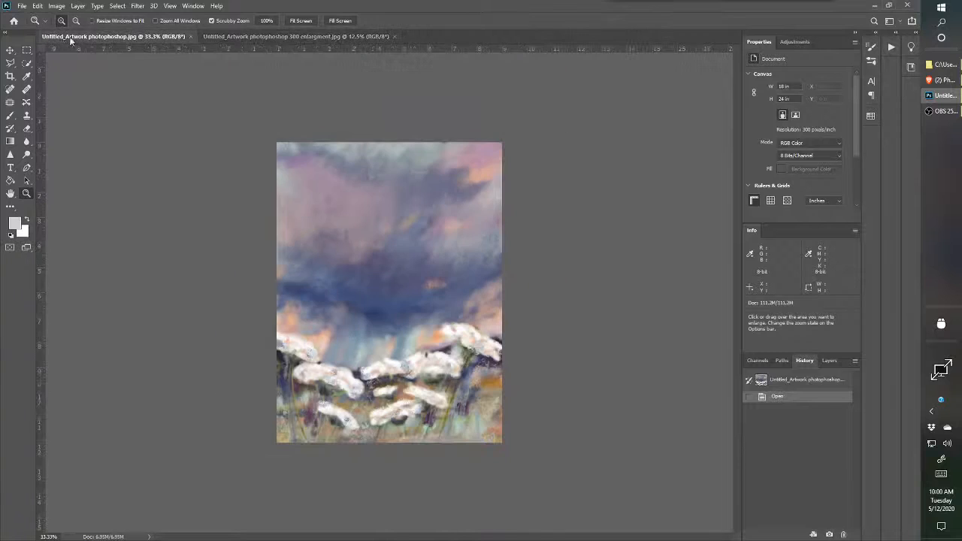
Send the original-size artwork to the ON1 Resize 2020 automation plug-in.
{"action": "left_click", "coordinate": [21, 6]}
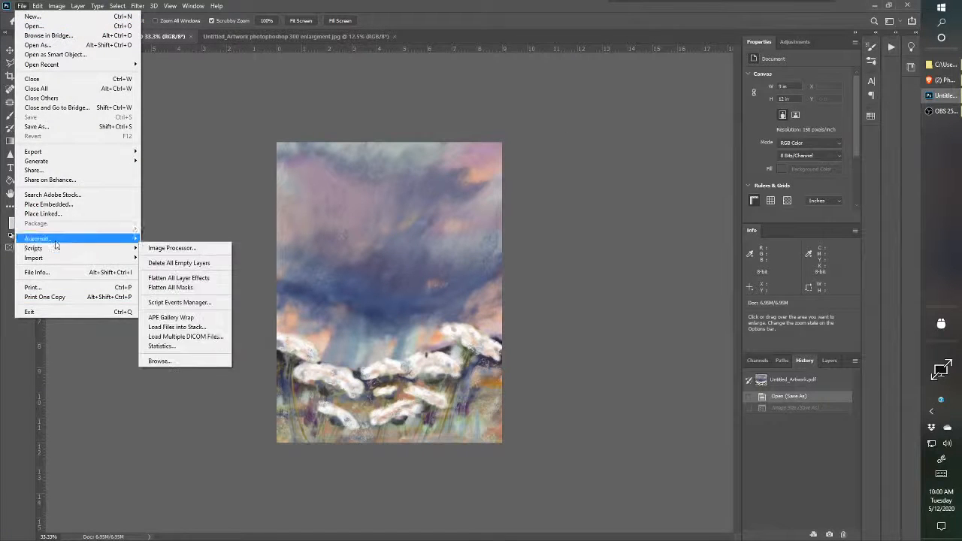
{"action": "mouse_move", "coordinate": [61, 241]}
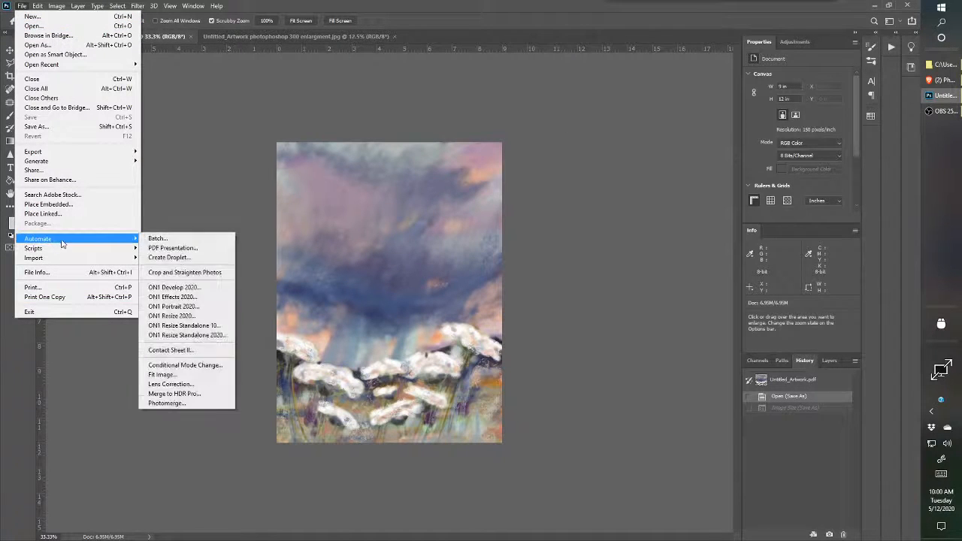
{"action": "left_click", "coordinate": [160, 317]}
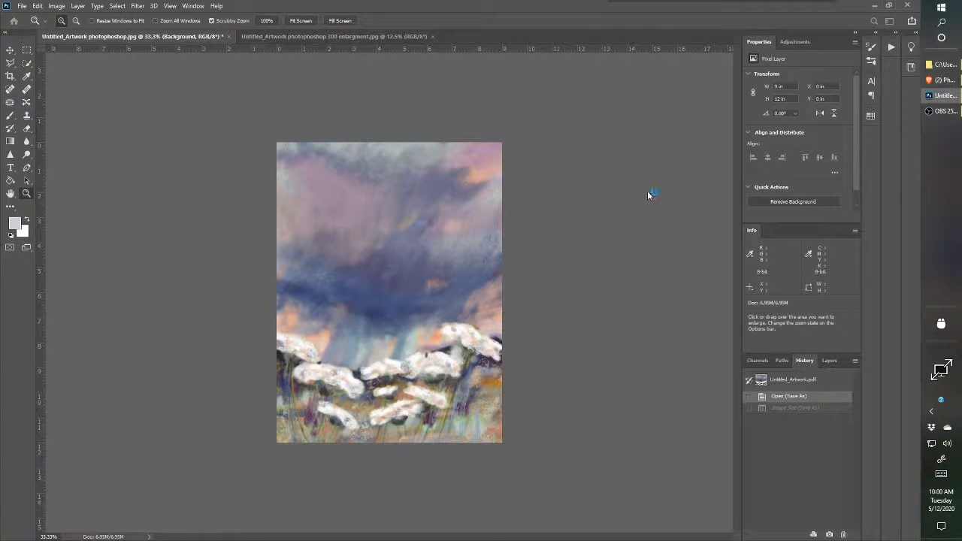
{"action": "left_click", "coordinate": [943, 111]}
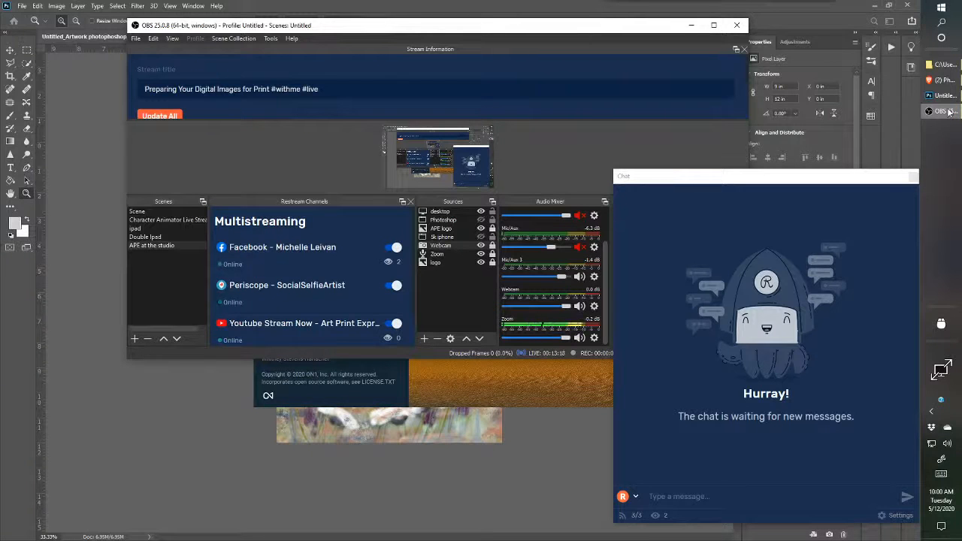
{"action": "left_click", "coordinate": [944, 64]}
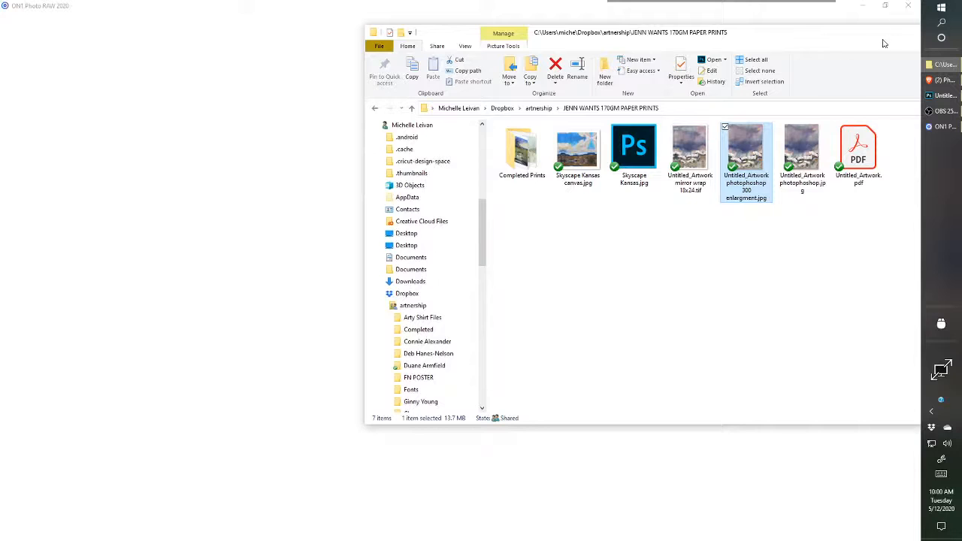
{"action": "left_click_drag", "start_coordinate": [883, 43], "coordinate": [706, 54]}
{"action": "left_click_drag", "start_coordinate": [886, 47], "coordinate": [735, 54]}
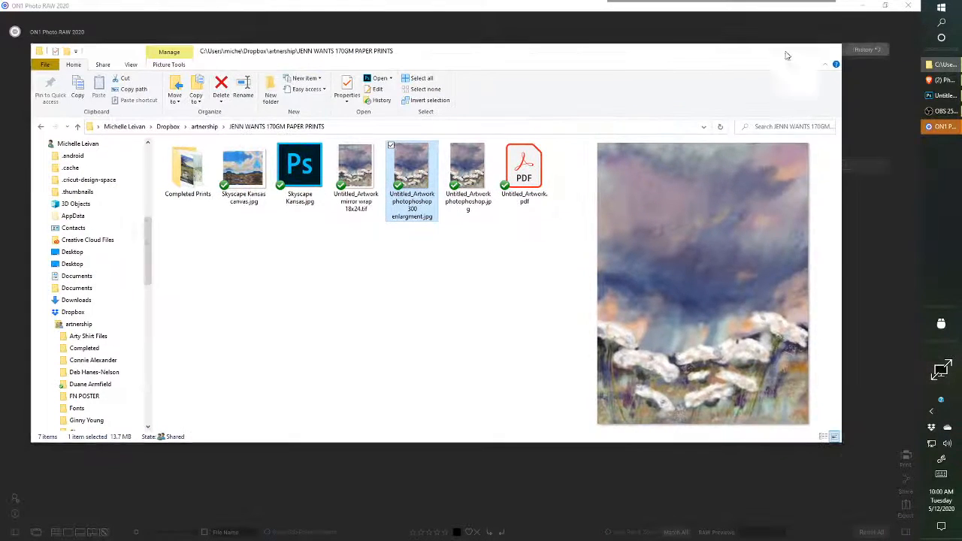
{"action": "left_click", "coordinate": [786, 55]}
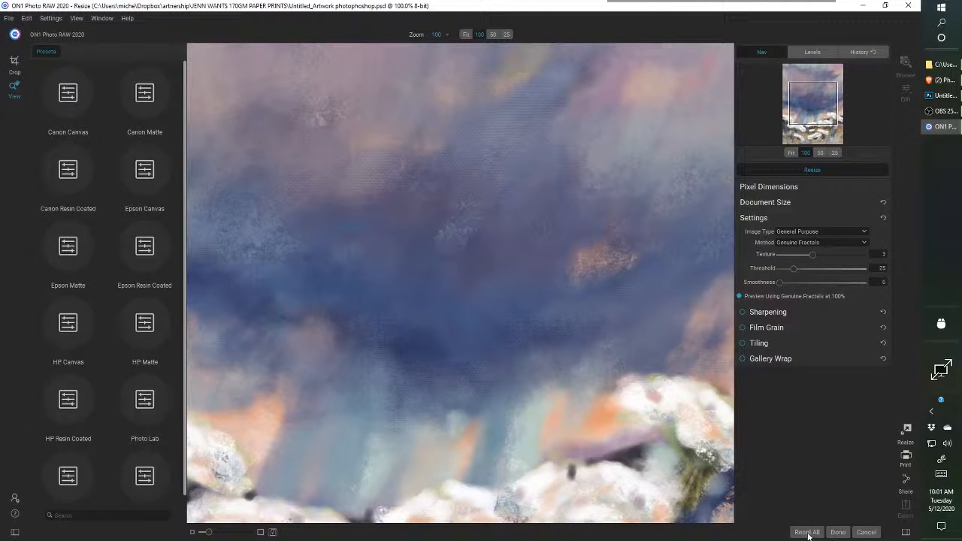
Reset the resize settings and set the document size to 18 × 24 inches at 300 pixels/inch.
{"action": "left_click", "coordinate": [809, 535]}
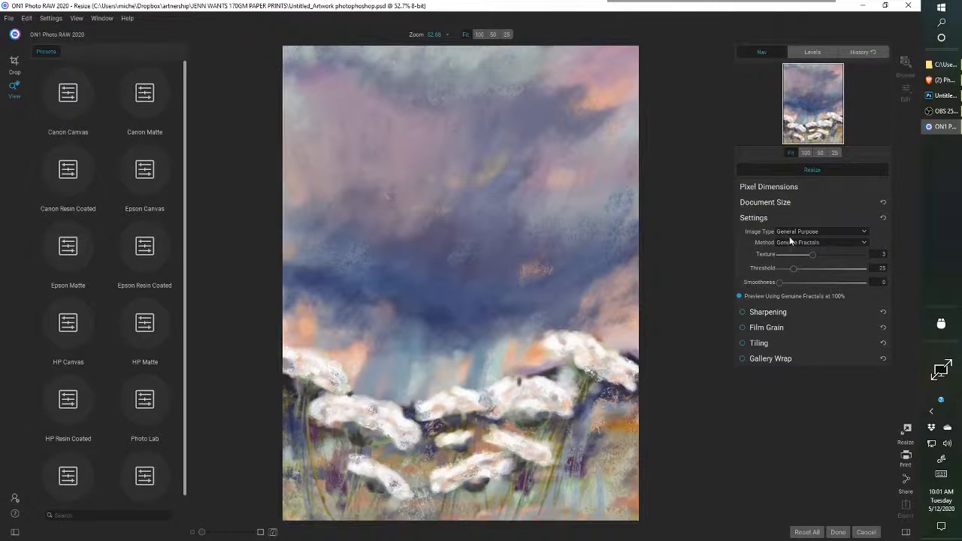
{"action": "left_click", "coordinate": [784, 201]}
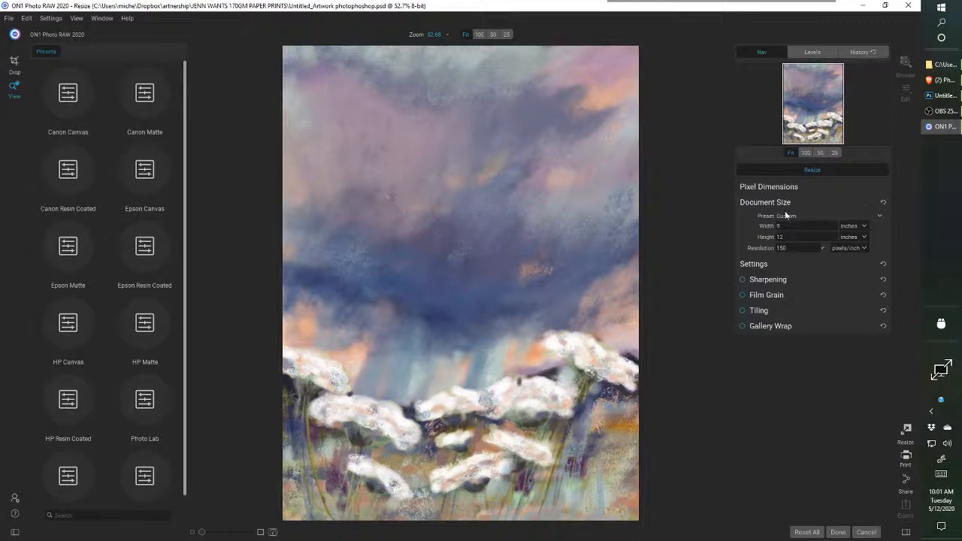
{"action": "left_click", "coordinate": [788, 237]}
{"action": "left_click", "coordinate": [779, 225]}
{"action": "type", "text": "18"}
{"action": "key", "text": "Tab"}
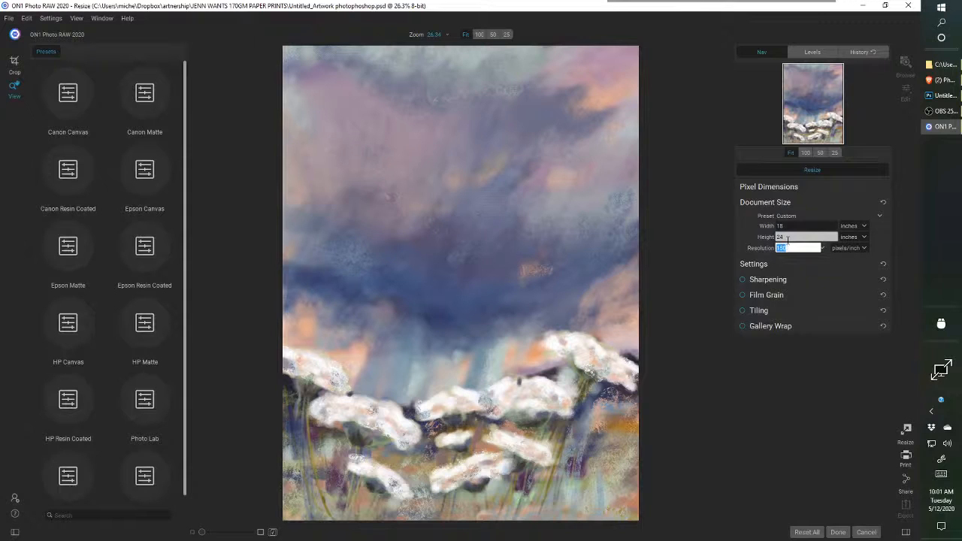
{"action": "type", "text": "300"}
{"action": "key", "text": "Tab"}
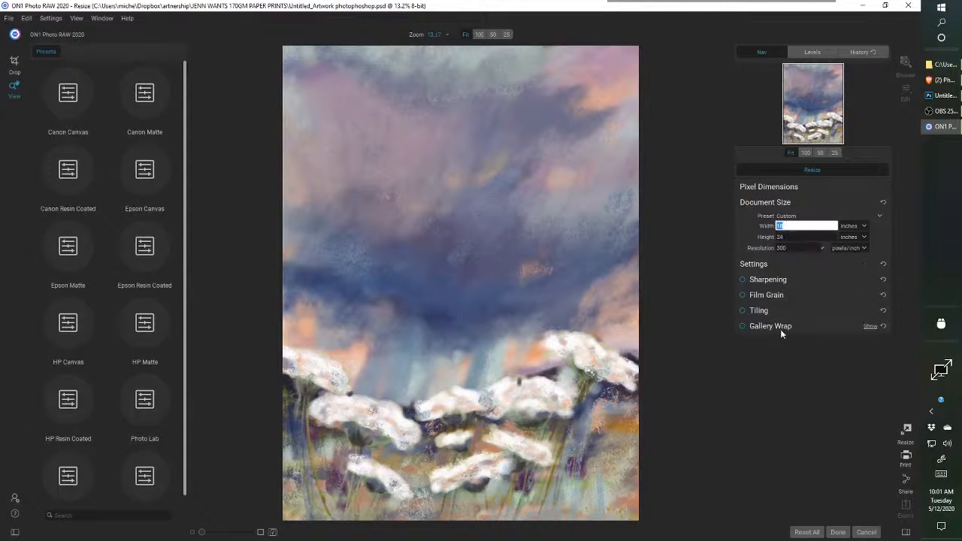
Apply the ON1 enlargement and switch back to Photoshop.
{"action": "left_click", "coordinate": [746, 284]}
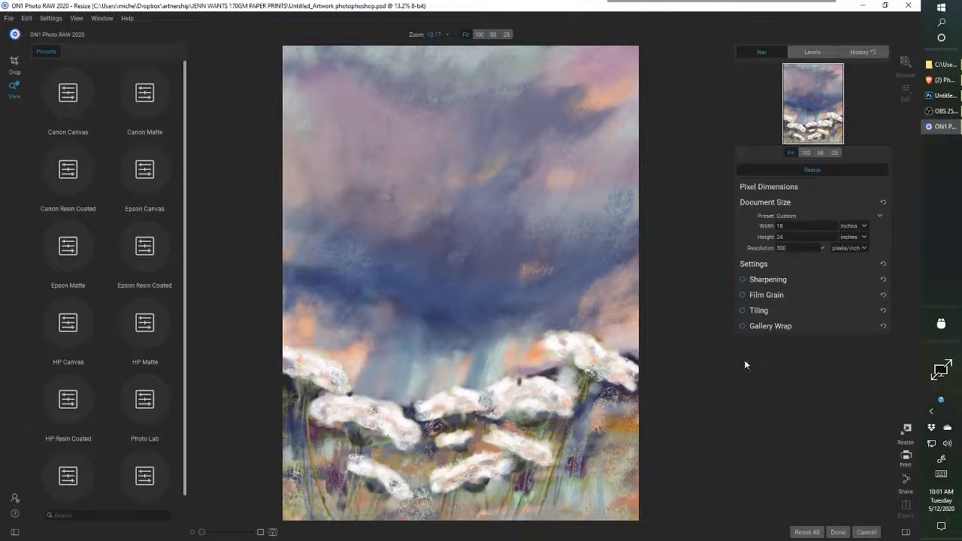
{"action": "left_click", "coordinate": [837, 532]}
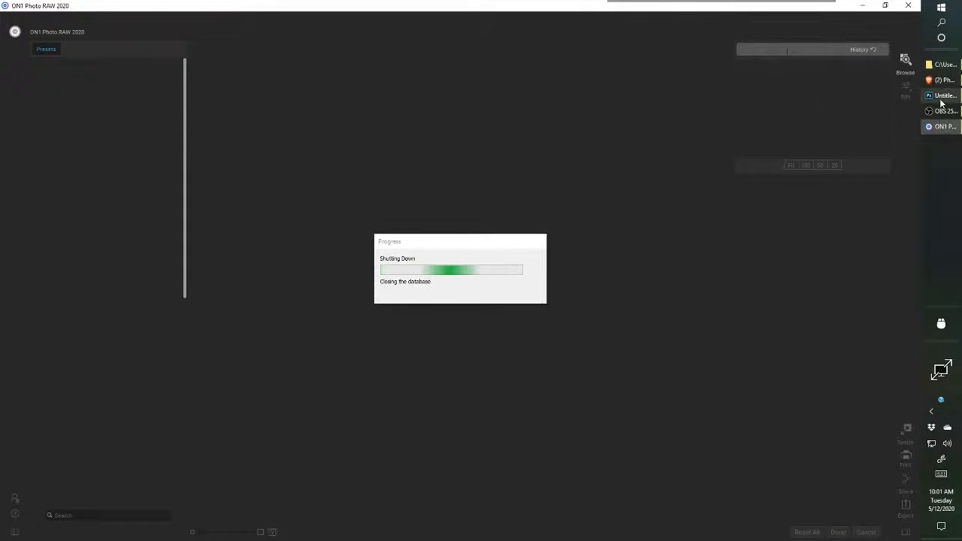
{"action": "mouse_move", "coordinate": [940, 103]}
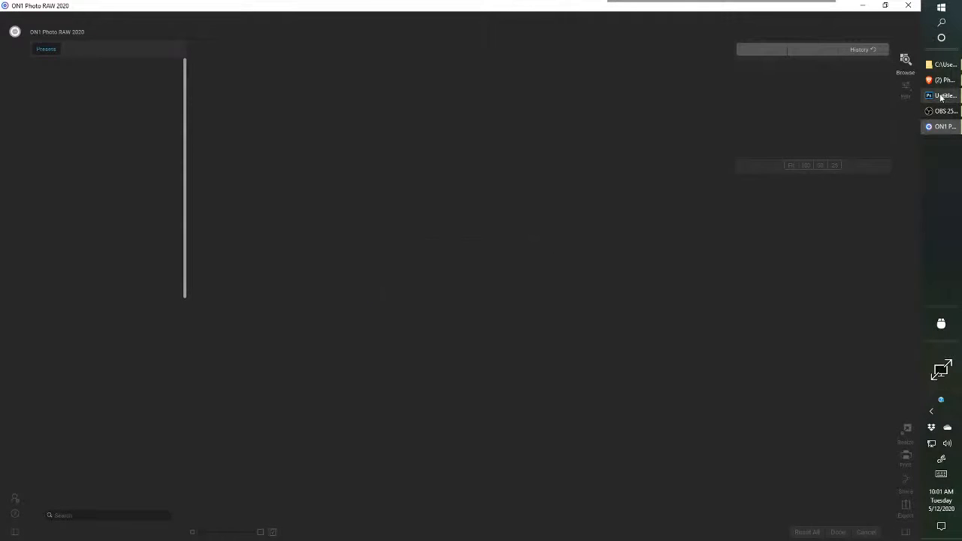
{"action": "left_click", "coordinate": [943, 97]}
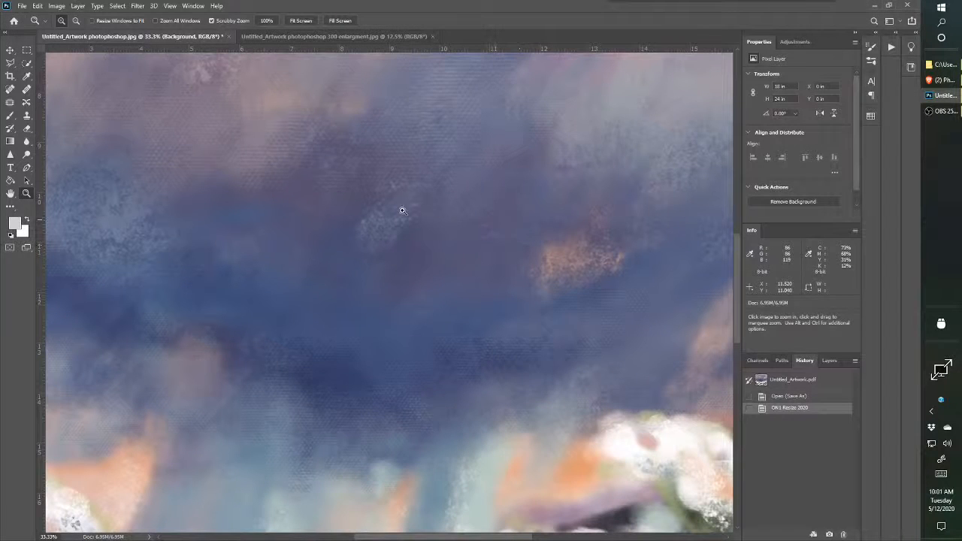
Examine the ON1-enlarged painting's detail from the blue and purple sky down to the white flowers and grass at 33.3% zoom.
{"action": "left_click_drag", "start_coordinate": [336, 178], "coordinate": [380, 210]}
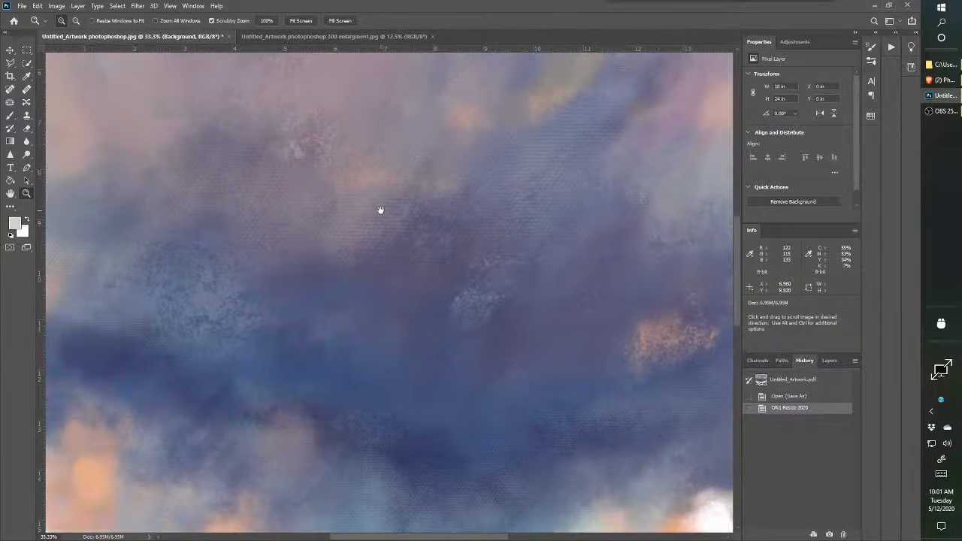
{"action": "left_click_drag", "start_coordinate": [672, 454], "coordinate": [217, 68]}
{"action": "left_click_drag", "start_coordinate": [421, 358], "coordinate": [236, 190]}
{"action": "left_click_drag", "start_coordinate": [371, 251], "coordinate": [481, 273]}
{"action": "left_click_drag", "start_coordinate": [278, 238], "coordinate": [381, 276]}
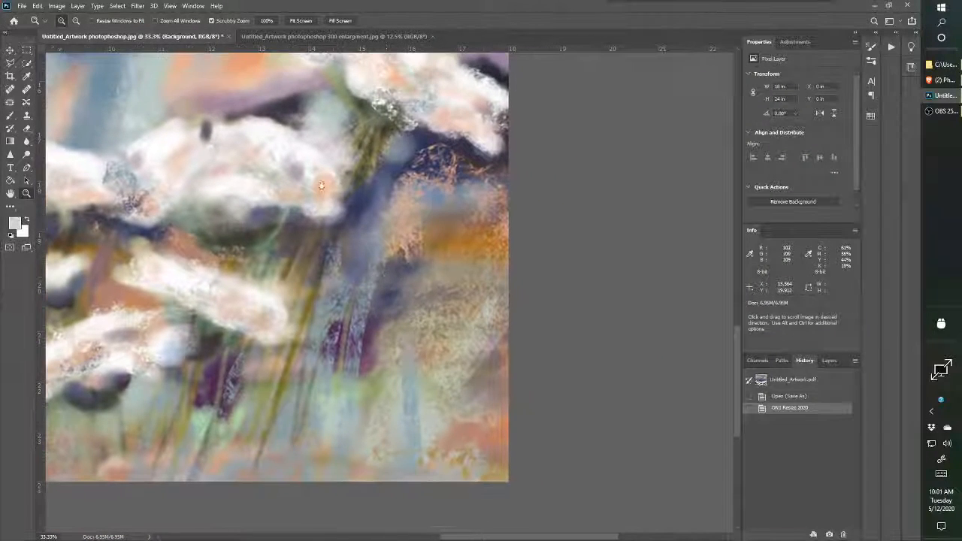
Arrange the ON1 enlargement and the Photoshop enlargement side by side for comparison.
{"action": "left_click", "coordinate": [187, 6]}
{"action": "mouse_move", "coordinate": [203, 16]}
{"action": "left_click", "coordinate": [373, 16]}
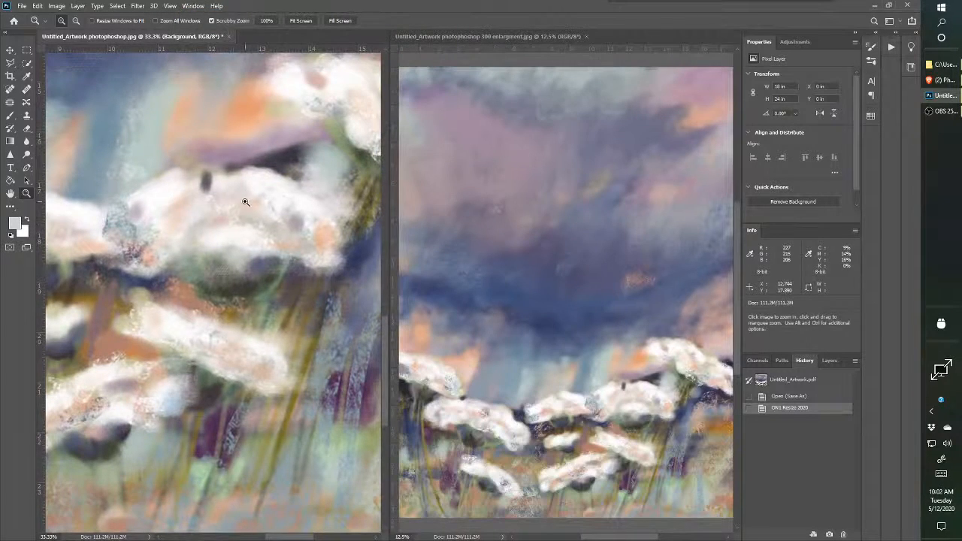
Match the Photoshop enlargement's zoom to the ON1 enlargement at 33.3%.
{"action": "left_click", "coordinate": [245, 201]}
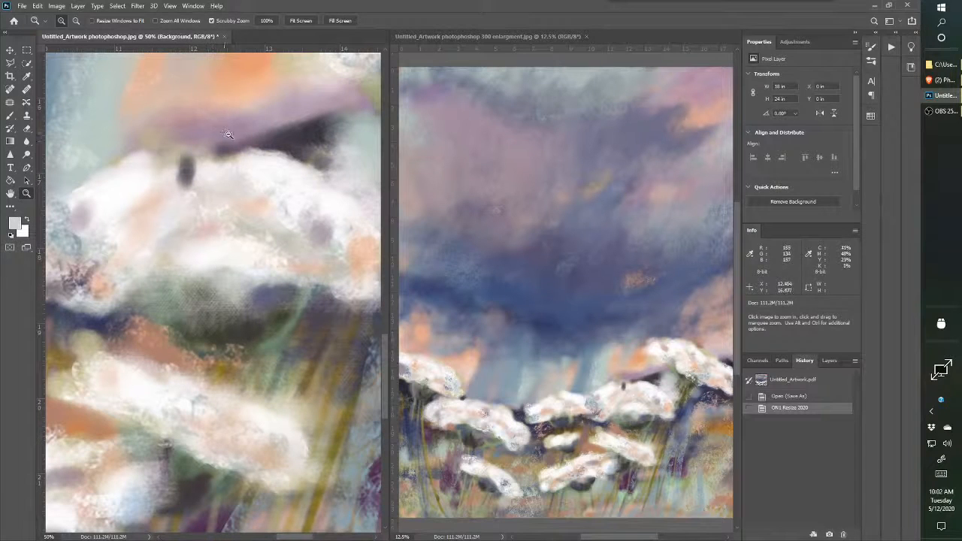
{"action": "left_click", "coordinate": [233, 141], "text": "alt"}
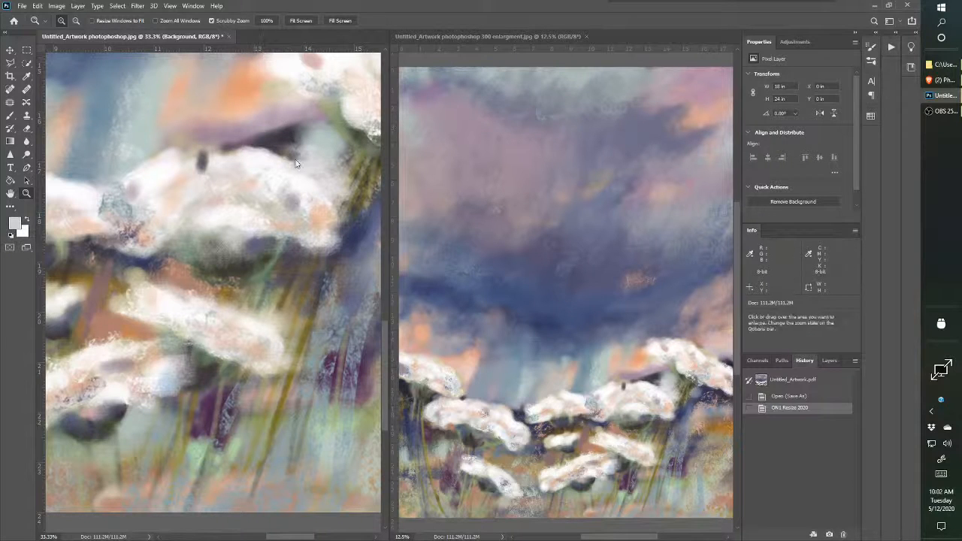
{"action": "left_click", "coordinate": [520, 167]}
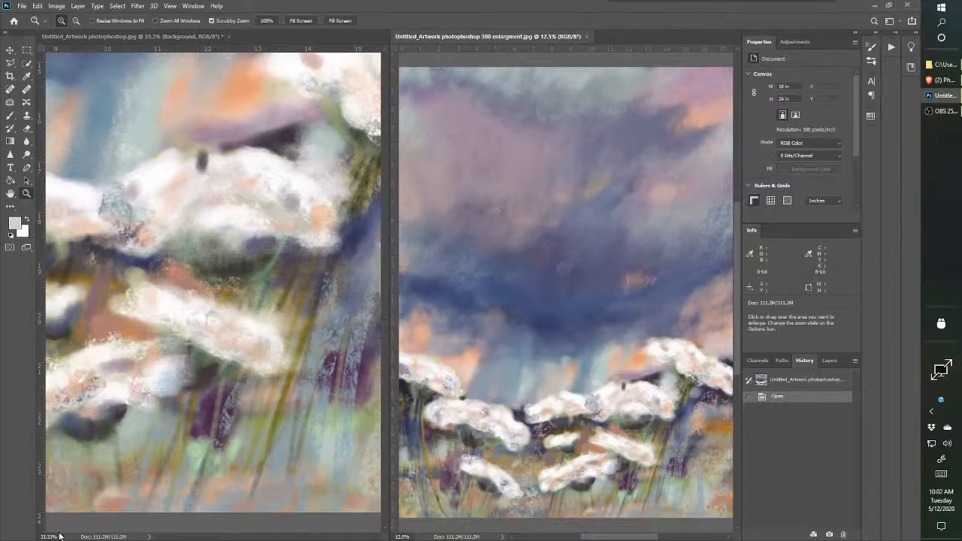
{"action": "left_click", "coordinate": [505, 321]}
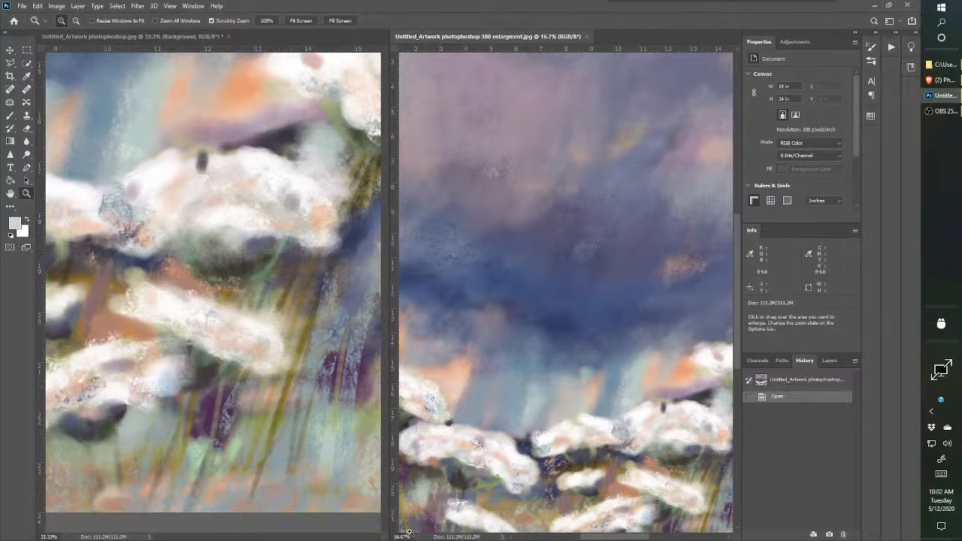
{"action": "left_click", "coordinate": [453, 427]}
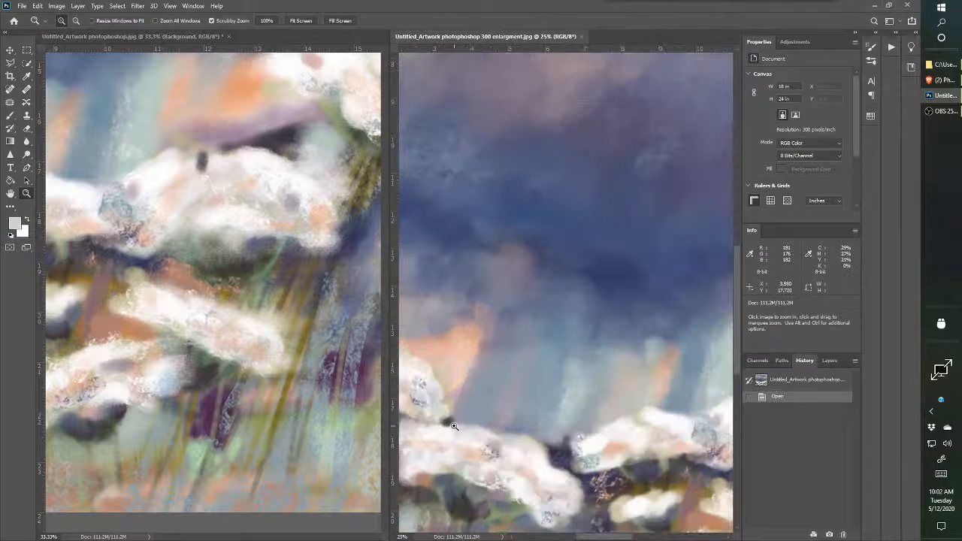
{"action": "left_click", "coordinate": [452, 425]}
{"action": "key", "text": "space"}
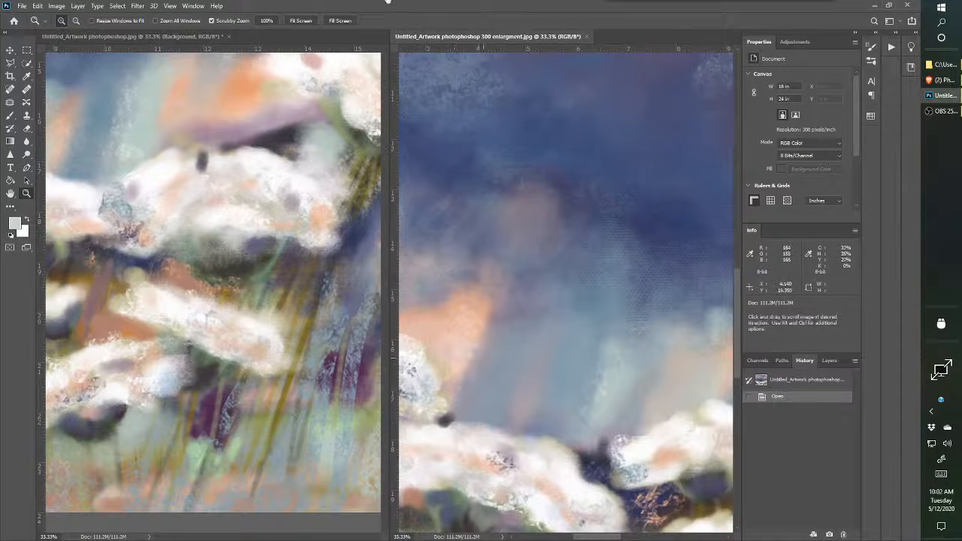
Show the painting's lower-right corner with flowers and grass in both enlargements for a detail comparison.
{"action": "left_click_drag", "start_coordinate": [496, 202], "coordinate": [176, 404]}
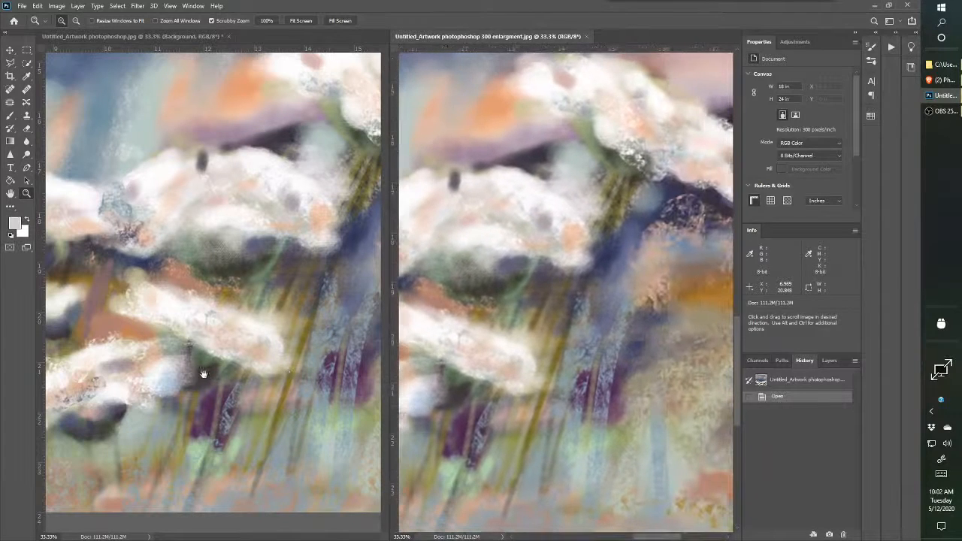
{"action": "key", "text": "space"}
{"action": "left_click_drag", "start_coordinate": [567, 195], "coordinate": [504, 188]}
{"action": "left_click", "coordinate": [347, 241]}
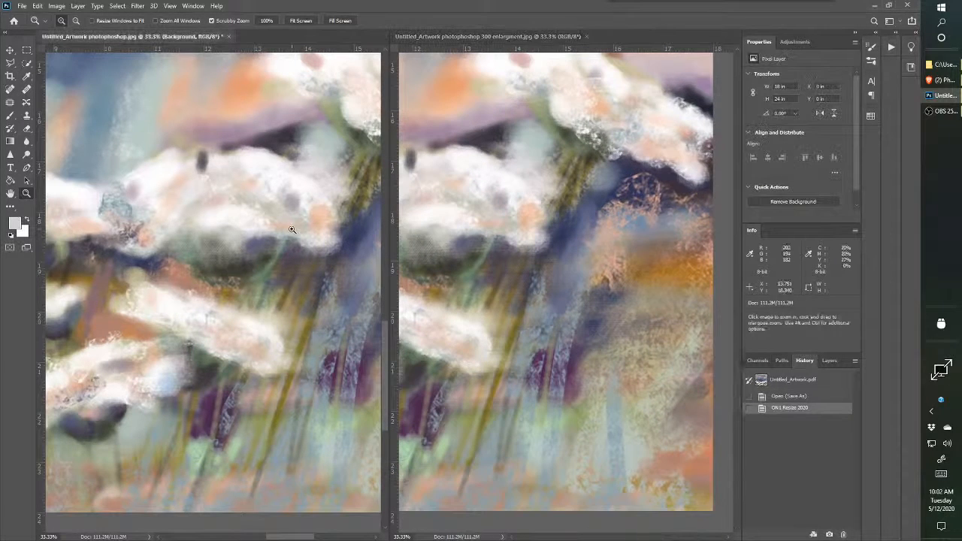
{"action": "key", "text": "space"}
{"action": "left_click_drag", "start_coordinate": [306, 243], "coordinate": [225, 260]}
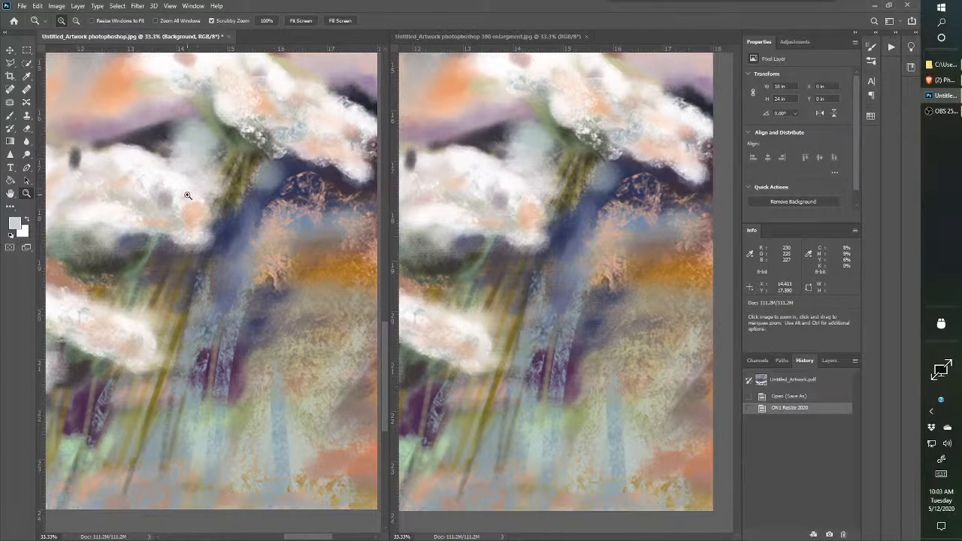
Compare the white flowers and stems along the painting's left edge in both enlargements at 33.3%.
{"action": "left_click_drag", "start_coordinate": [262, 134], "coordinate": [279, 265]}
{"action": "left_click_drag", "start_coordinate": [233, 124], "coordinate": [228, 277]}
{"action": "left_click_drag", "start_coordinate": [227, 163], "coordinate": [407, 197]}
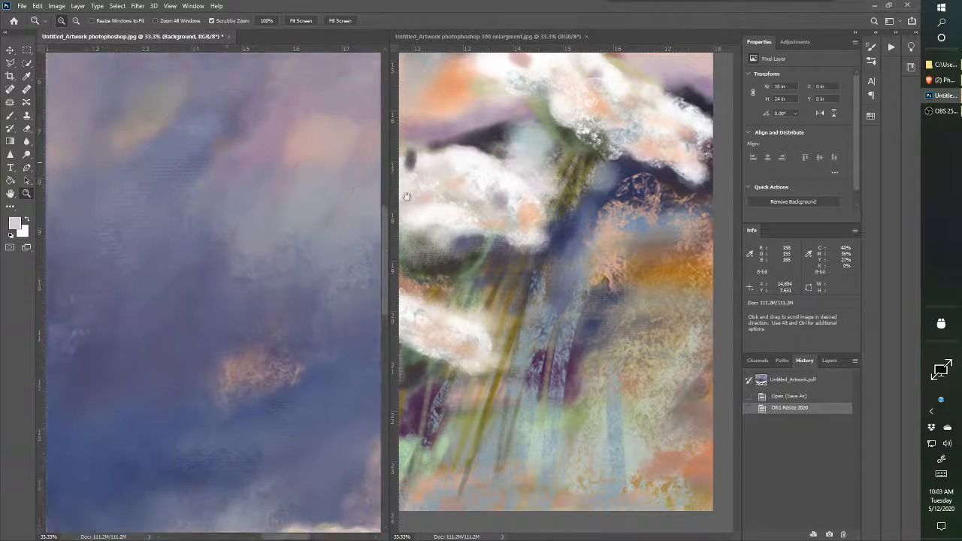
{"action": "left_click_drag", "start_coordinate": [244, 199], "coordinate": [253, 136]}
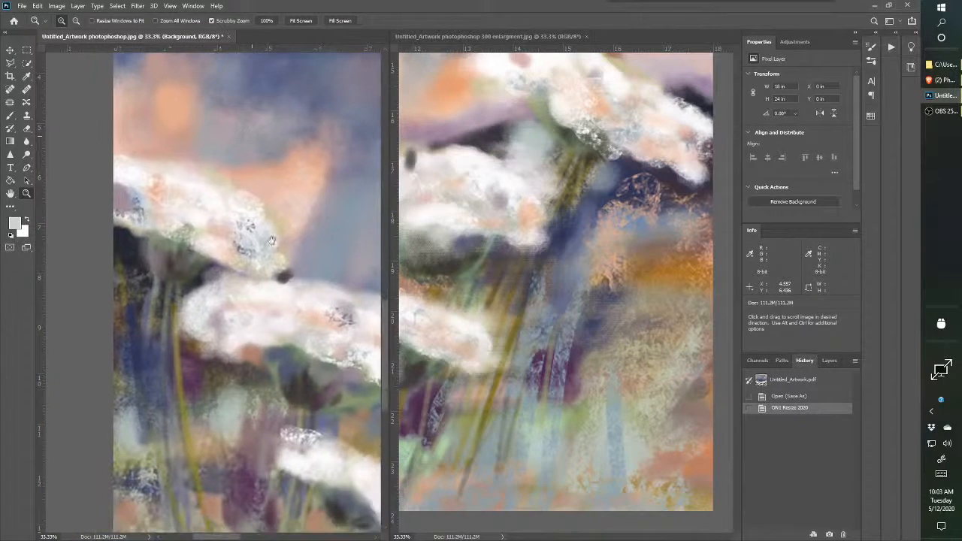
{"action": "left_click_drag", "start_coordinate": [271, 240], "coordinate": [273, 206]}
{"action": "left_click", "coordinate": [488, 238]}
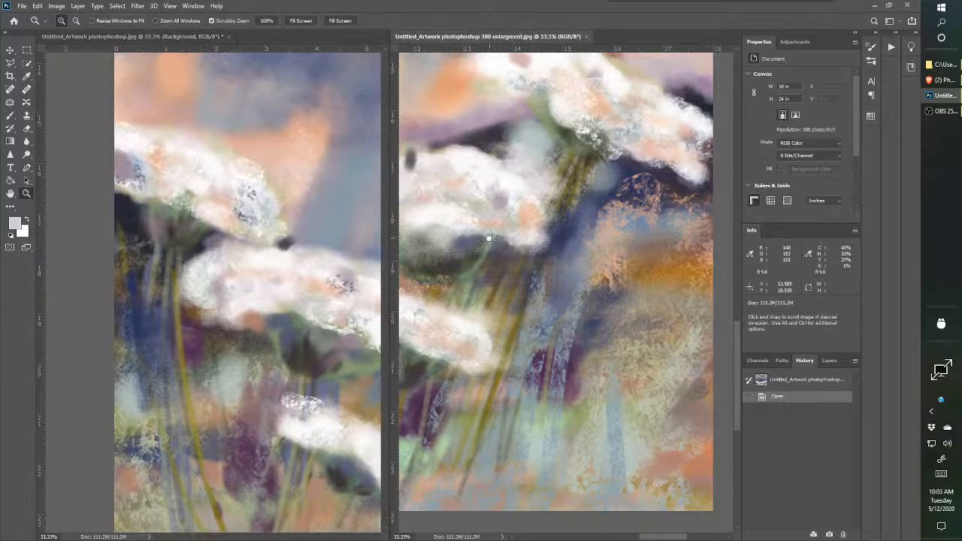
{"action": "left_click_drag", "start_coordinate": [487, 239], "coordinate": [617, 233]}
{"action": "left_click_drag", "start_coordinate": [443, 258], "coordinate": [567, 191]}
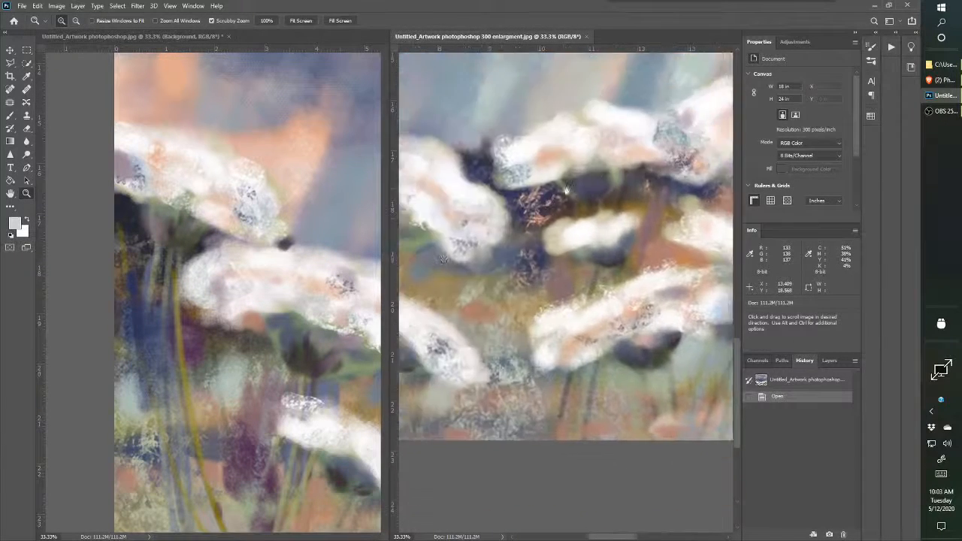
{"action": "left_click_drag", "start_coordinate": [505, 221], "coordinate": [590, 235]}
{"action": "left_click_drag", "start_coordinate": [513, 246], "coordinate": [580, 295]}
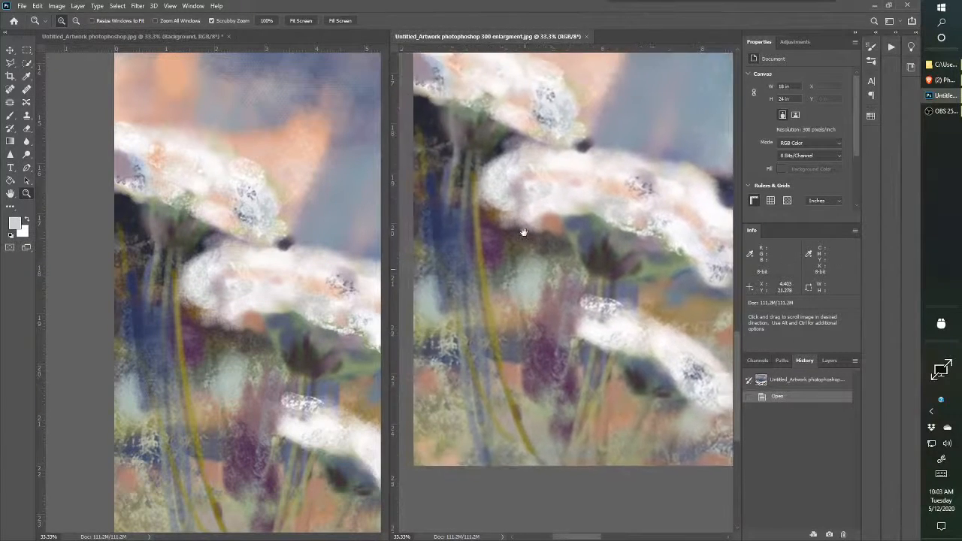
{"action": "left_click_drag", "start_coordinate": [524, 232], "coordinate": [510, 322]}
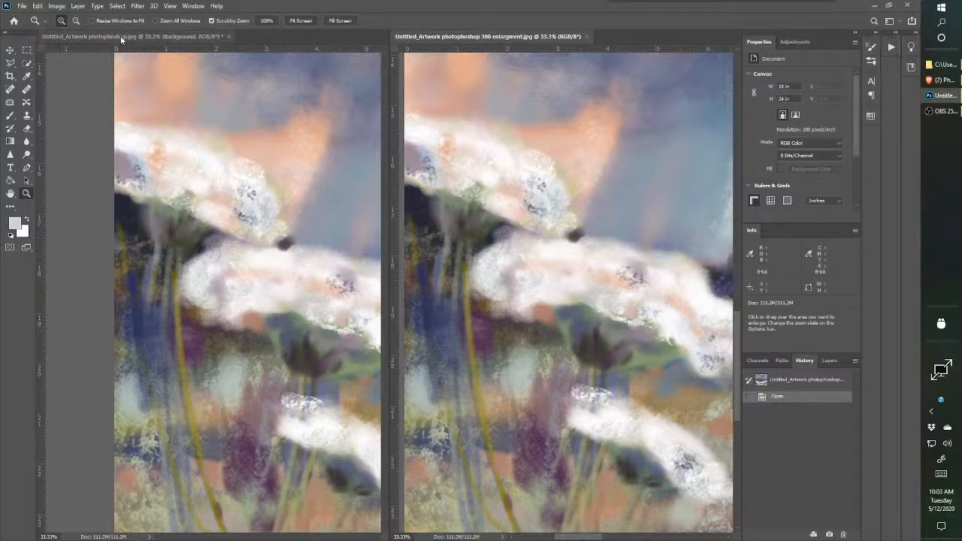
{"action": "left_click", "coordinate": [188, 38]}
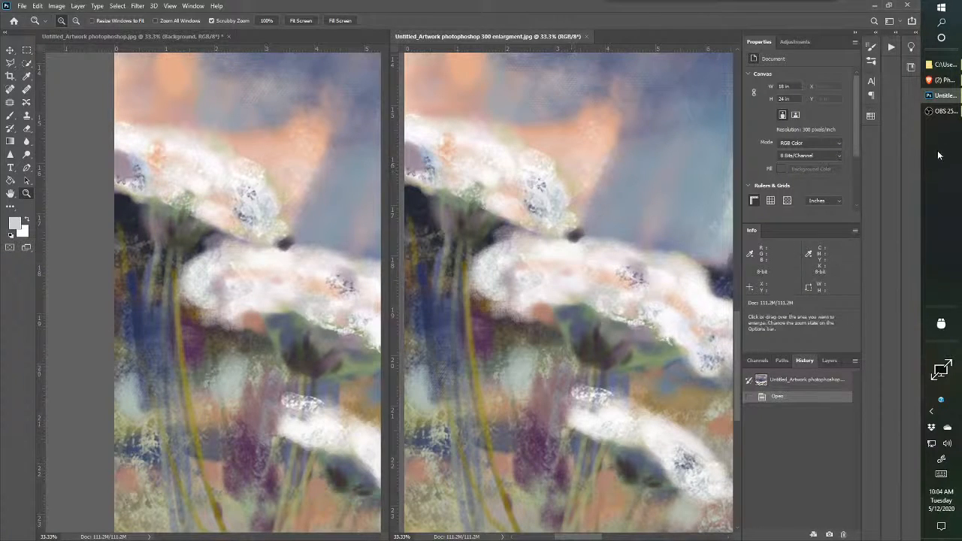
Switch to OBS and hide the desktop source in the APE at the studio scene.
{"action": "left_click", "coordinate": [941, 111]}
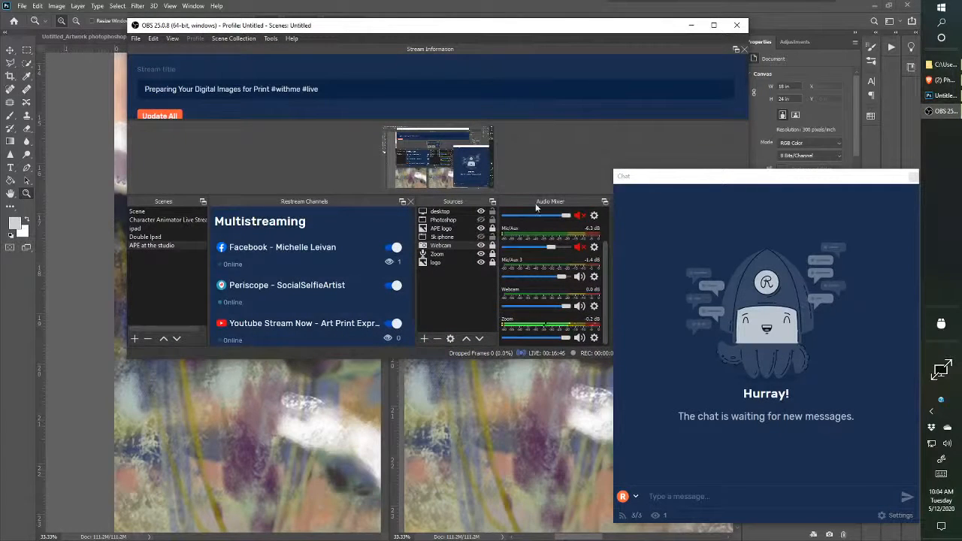
{"action": "left_click", "coordinate": [480, 214]}
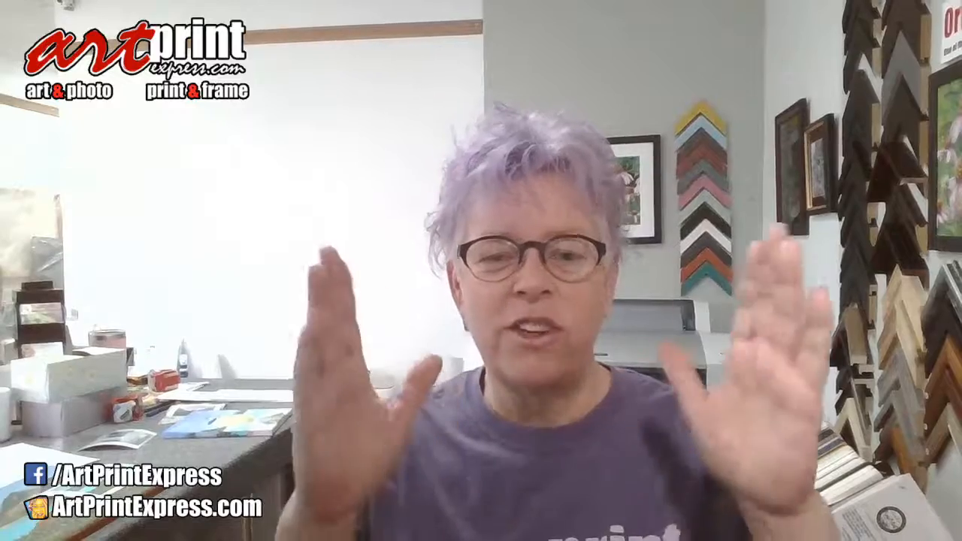
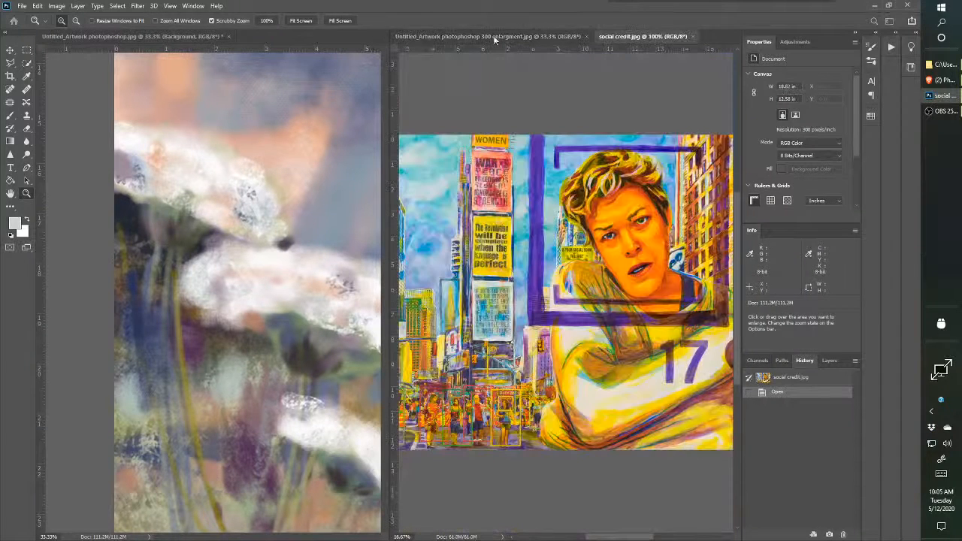
Close the Photoshop enlargement and the ON1 enlargement without saving changes.
{"action": "left_click", "coordinate": [583, 36]}
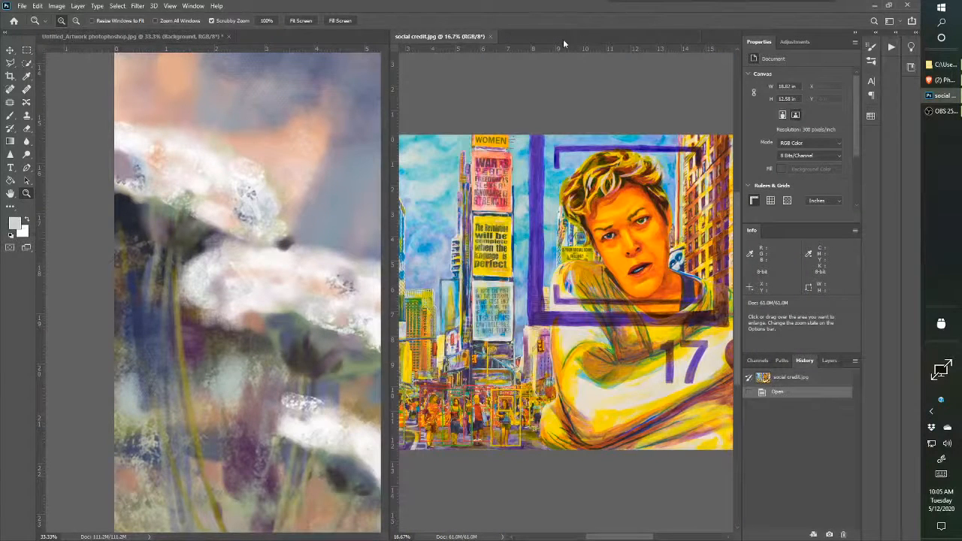
{"action": "left_click", "coordinate": [229, 35]}
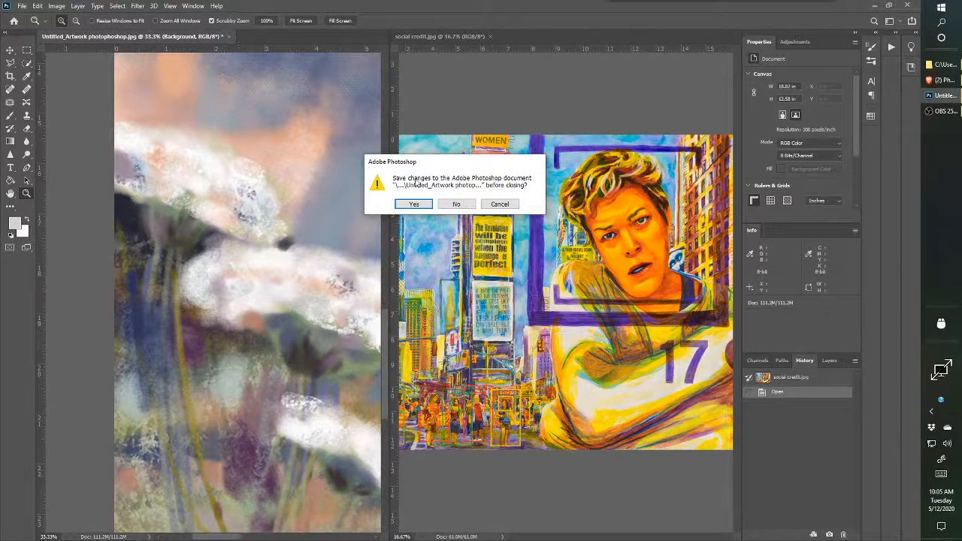
{"action": "left_click", "coordinate": [457, 204]}
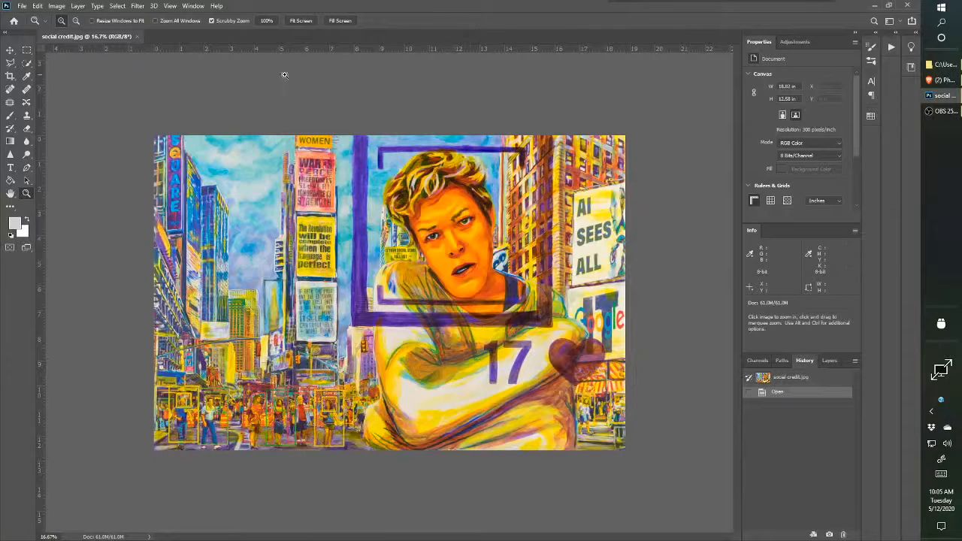
Check the image size and resolution of social credit.jpg without changing them.
{"action": "key", "text": "ctrl+alt+i"}
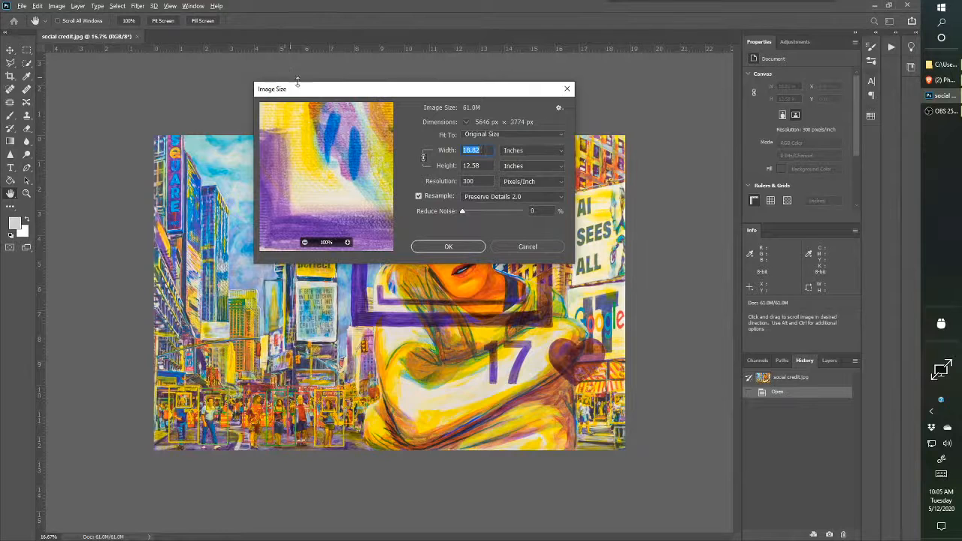
{"action": "left_click", "coordinate": [516, 247]}
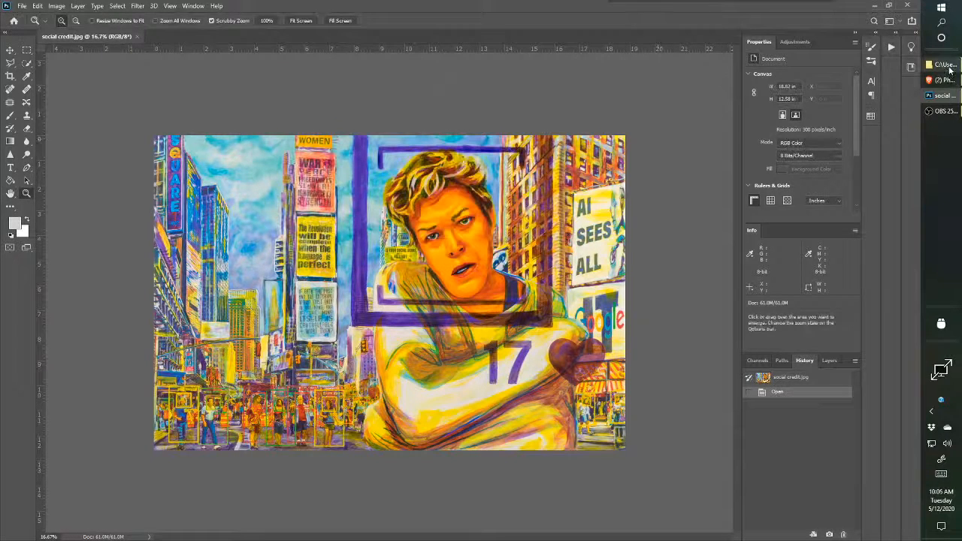
Compare the file sizes of social credit.jpg and social credit_1.jpg in the JPEG1200 folder and open social credit_1.jpg in Photoshop.
{"action": "left_click", "coordinate": [925, 69]}
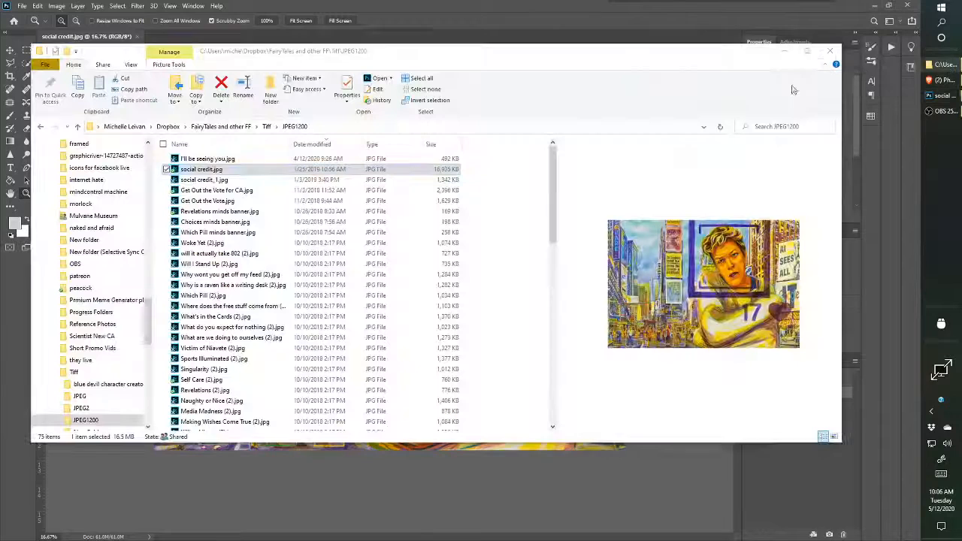
{"action": "left_click", "coordinate": [200, 181]}
{"action": "mouse_move", "coordinate": [194, 190]}
{"action": "left_mouse_down"}
{"action": "mouse_move", "coordinate": [276, 136]}
{"action": "mouse_move", "coordinate": [365, 49]}
{"action": "mouse_move", "coordinate": [276, 157]}
{"action": "mouse_move", "coordinate": [197, 197]}
{"action": "left_mouse_up"}
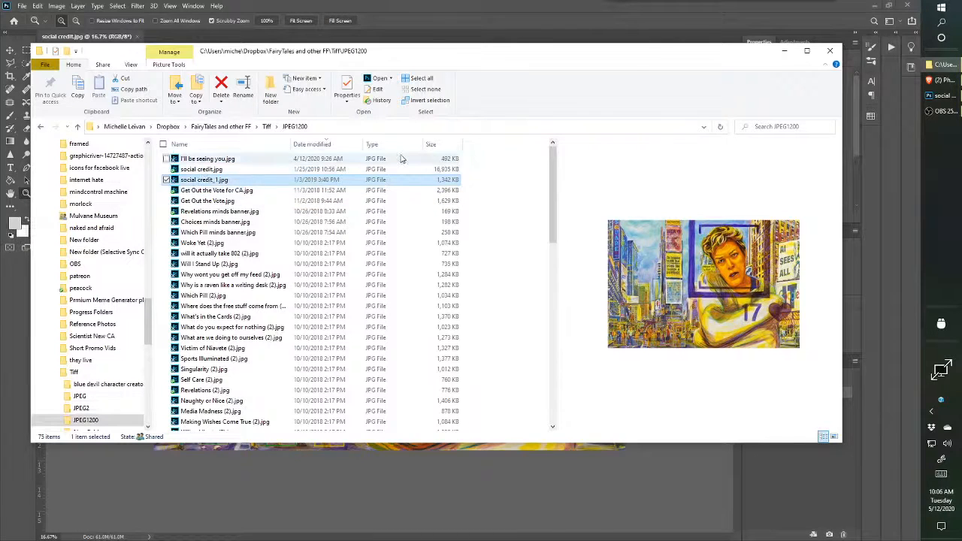
{"action": "left_click", "coordinate": [206, 170]}
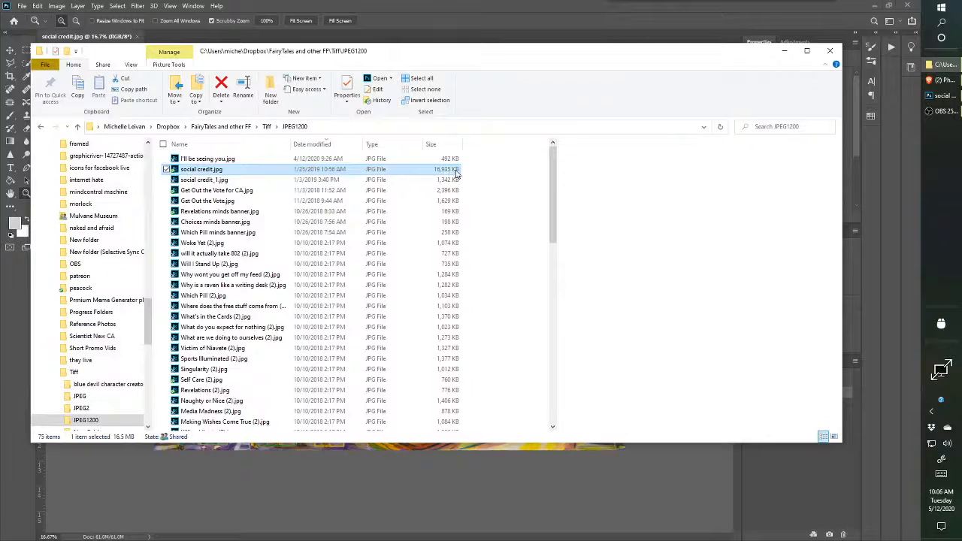
{"action": "left_click", "coordinate": [238, 181]}
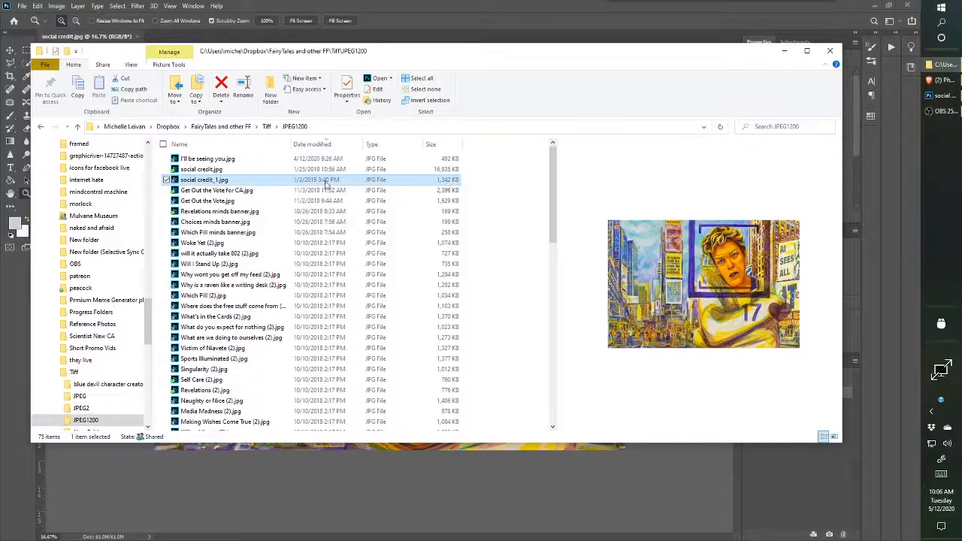
{"action": "left_click_drag", "start_coordinate": [225, 184], "coordinate": [457, 22]}
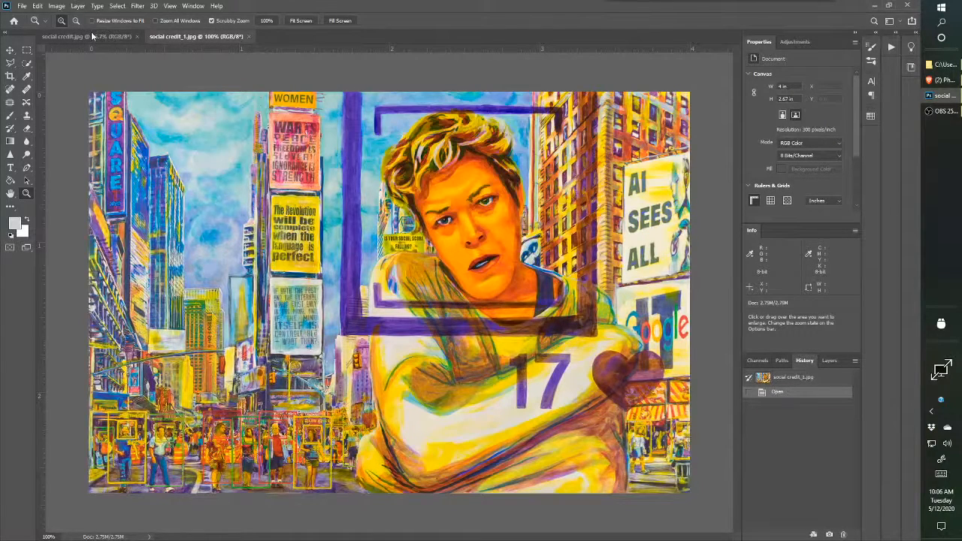
Compare the zoom levels and on-screen sizes of social credit.jpg and social credit_1.jpg.
{"action": "left_click", "coordinate": [91, 36]}
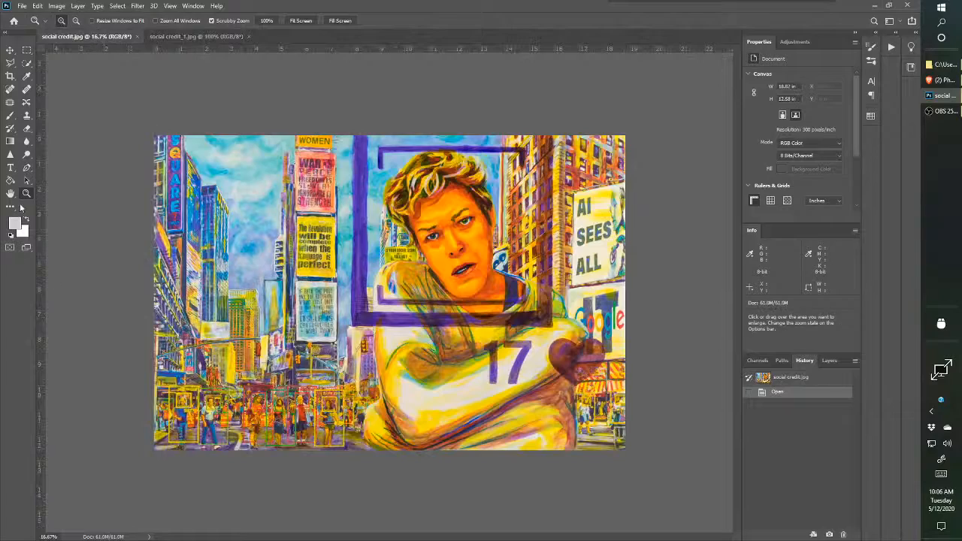
{"action": "left_click", "coordinate": [170, 225]}
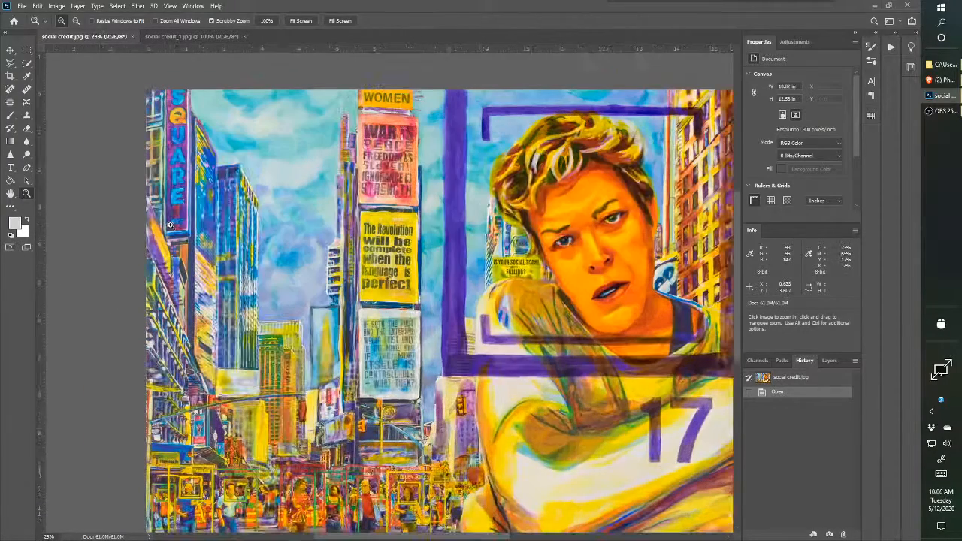
{"action": "left_click", "coordinate": [238, 231], "text": "alt"}
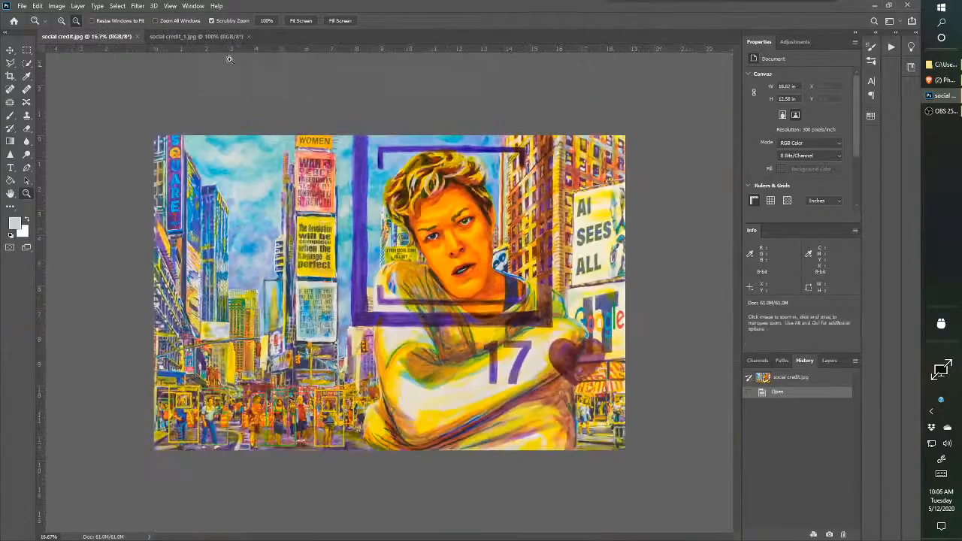
{"action": "left_click", "coordinate": [217, 37]}
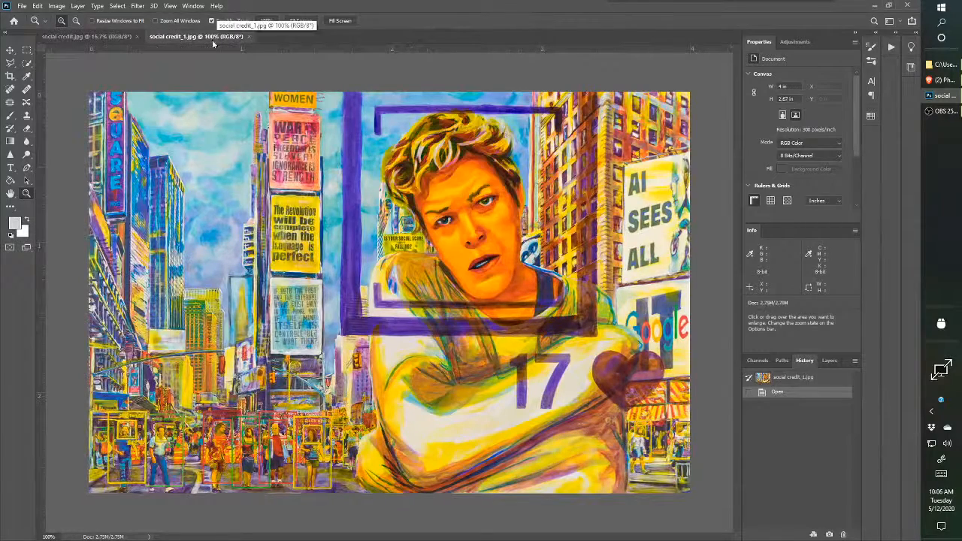
Fit both social credit.jpg and social credit_1.jpg on screen so they display at the same size.
{"action": "left_click", "coordinate": [96, 36]}
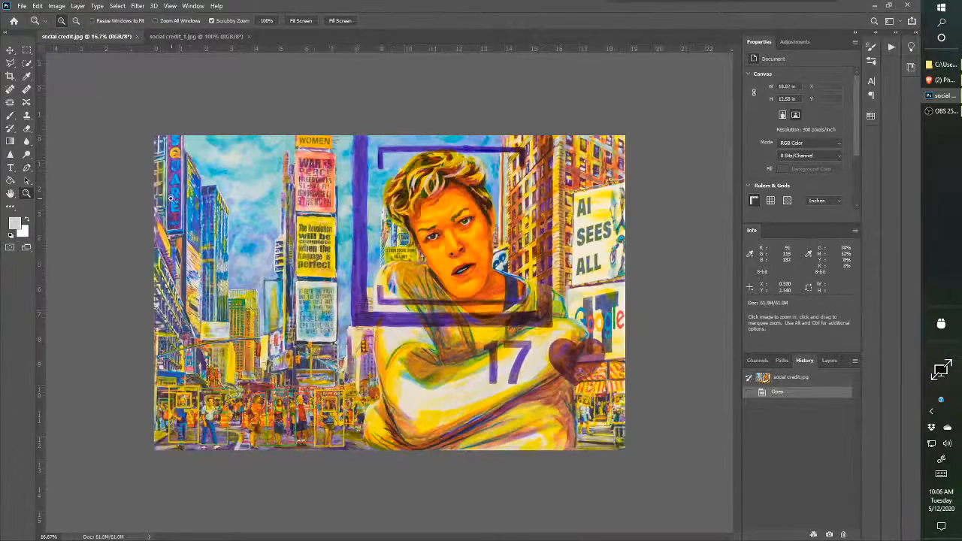
{"action": "right_click", "coordinate": [205, 219]}
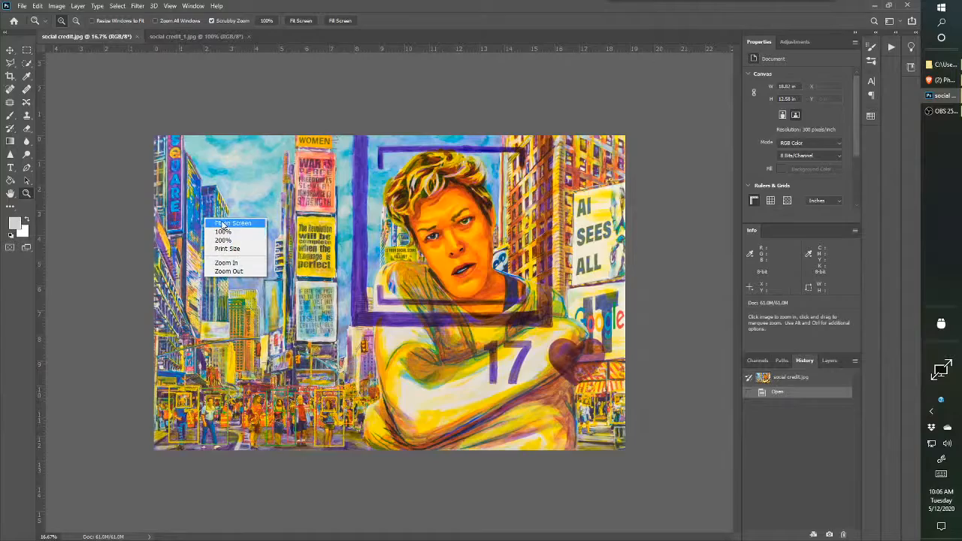
{"action": "left_click", "coordinate": [222, 223]}
{"action": "left_click", "coordinate": [214, 37]}
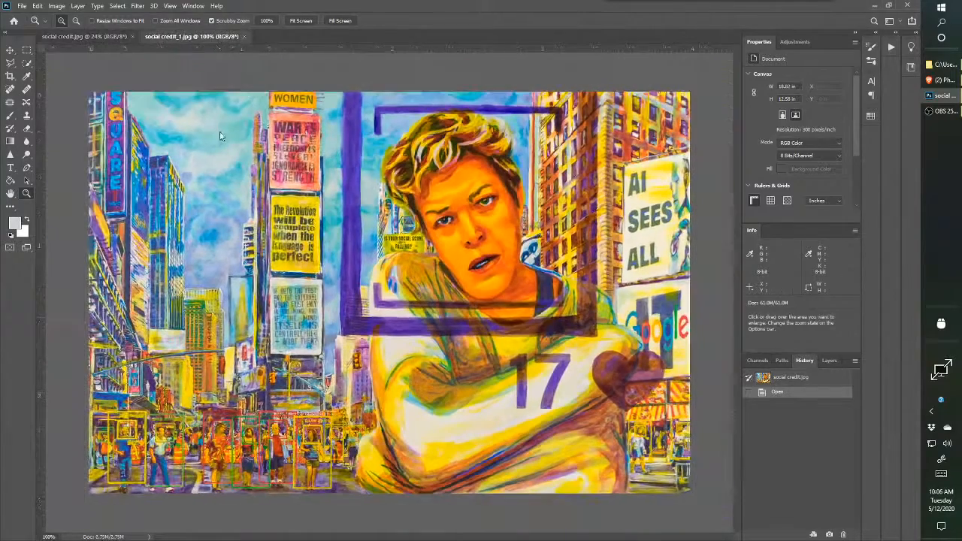
{"action": "right_click", "coordinate": [219, 140]}
{"action": "left_click", "coordinate": [224, 142]}
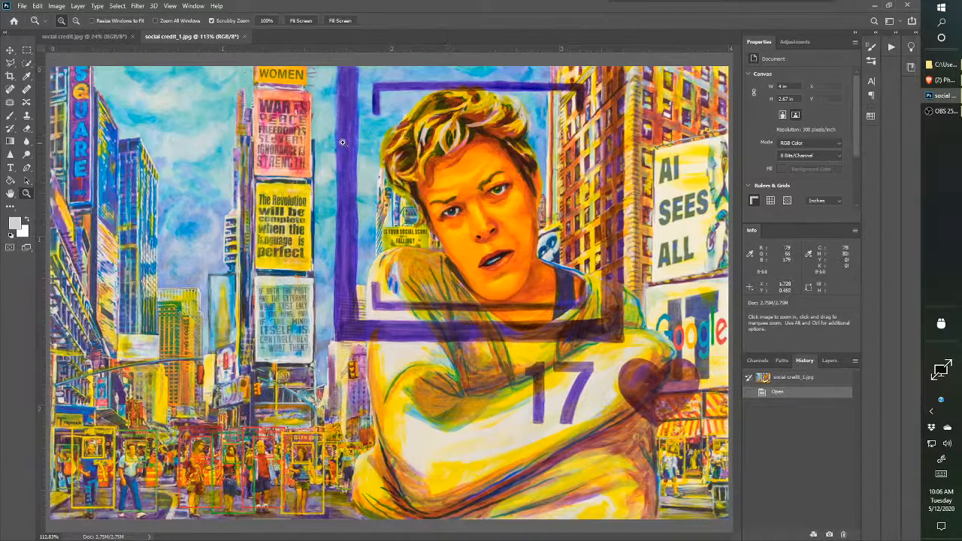
Switch back and forth between social credit.jpg and social credit_1.jpg to compare their on-screen quality at fitted size.
{"action": "left_click", "coordinate": [102, 36]}
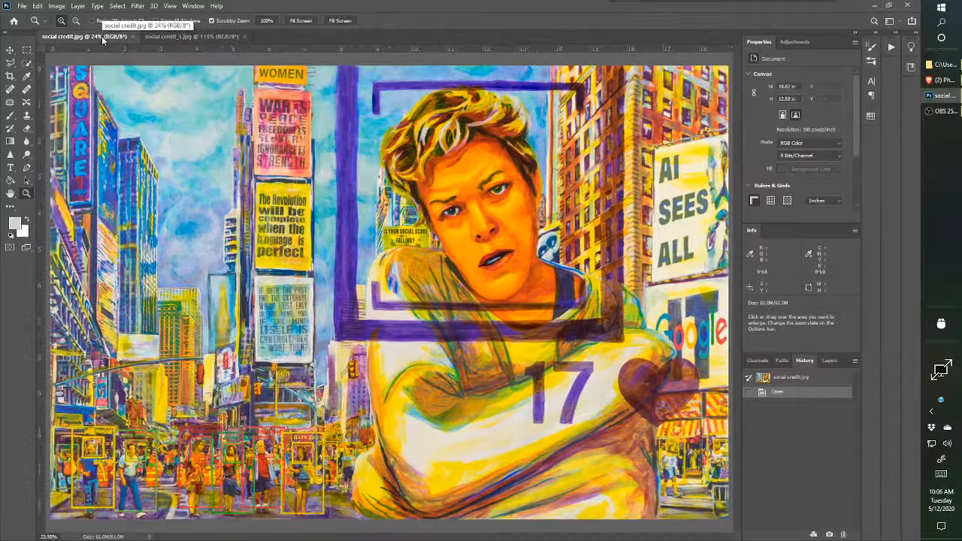
{"action": "left_click", "coordinate": [187, 37]}
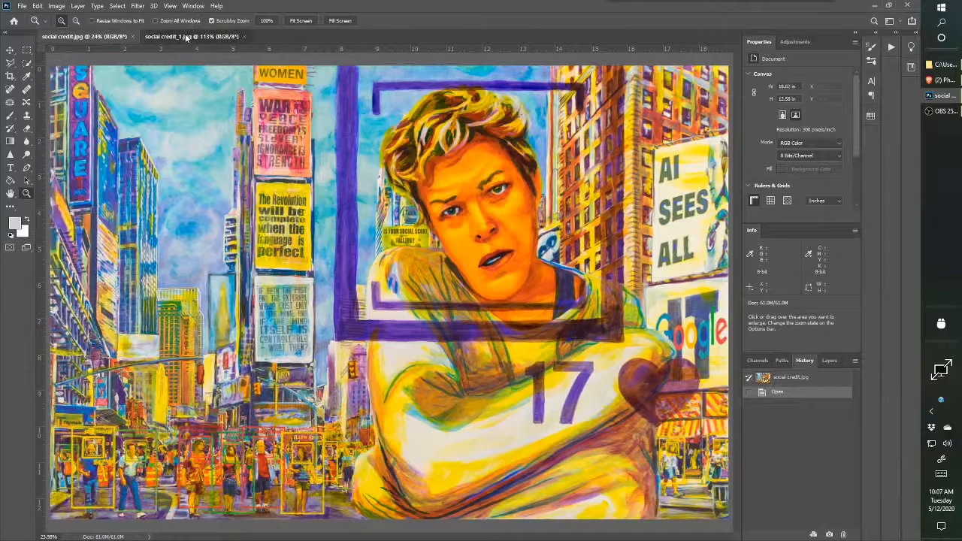
{"action": "left_click", "coordinate": [93, 37]}
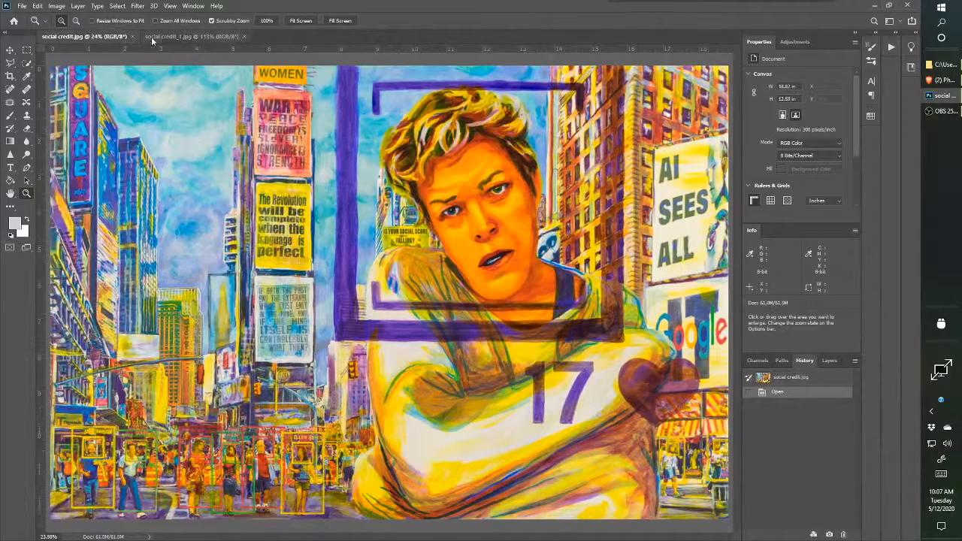
{"action": "left_click", "coordinate": [179, 36]}
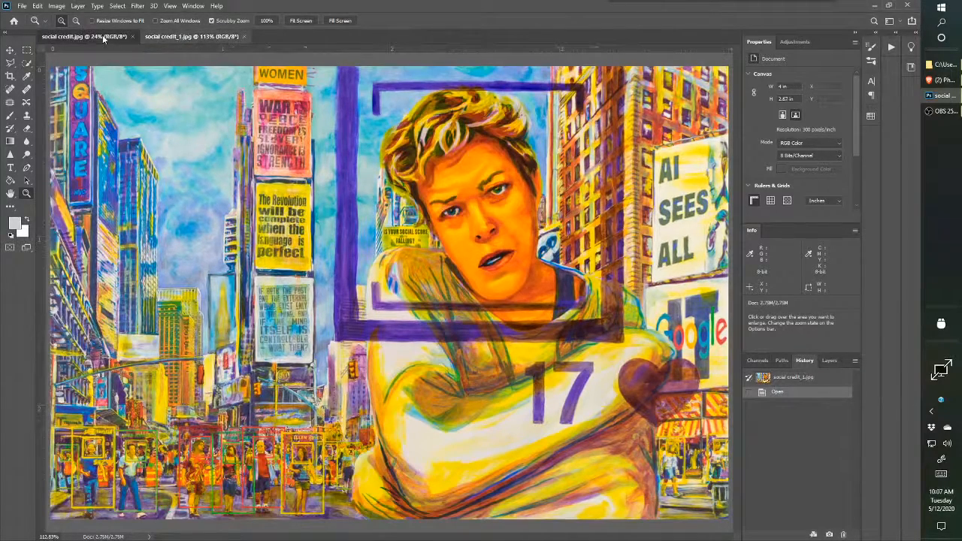
{"action": "left_click", "coordinate": [102, 35]}
{"action": "left_click", "coordinate": [147, 37]}
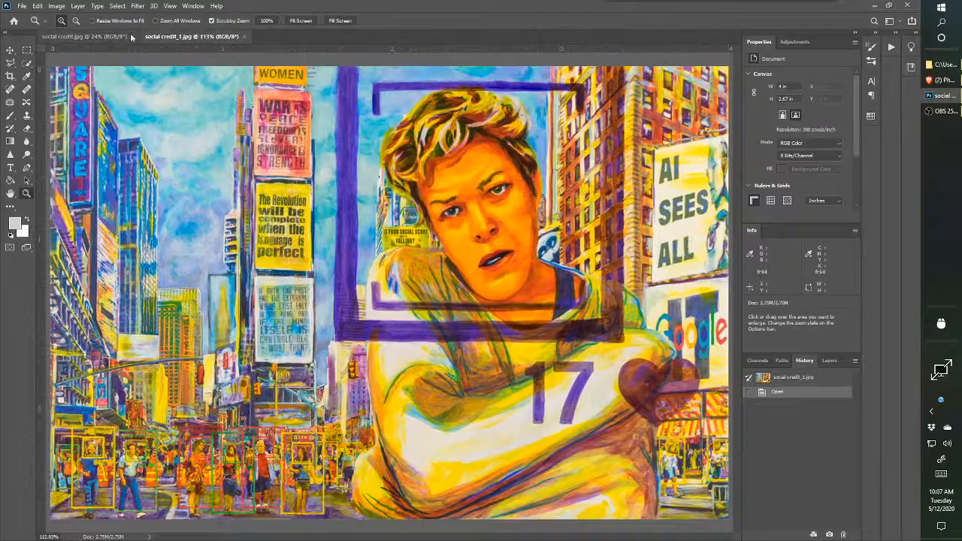
{"action": "left_click", "coordinate": [101, 36]}
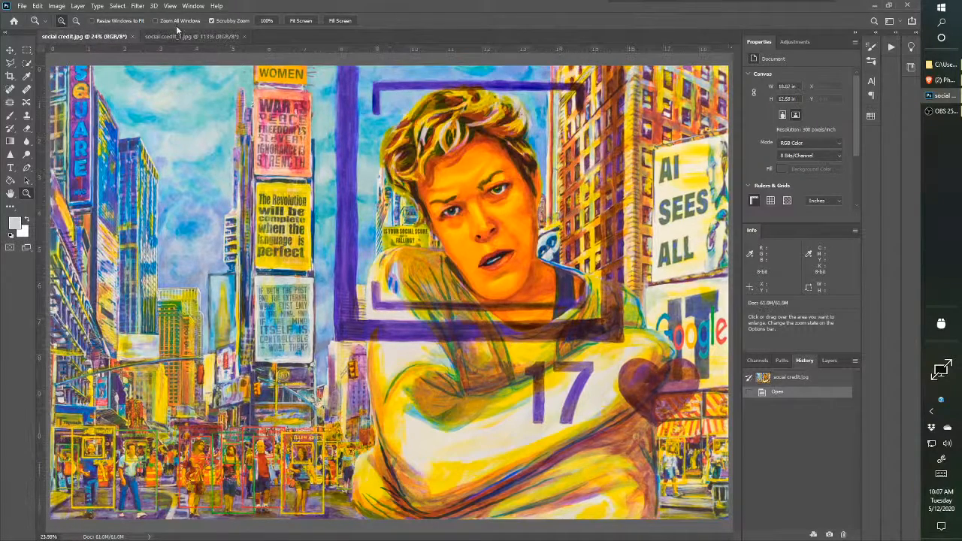
Tile the two open images vertically so they sit side by side.
{"action": "left_click", "coordinate": [193, 5]}
{"action": "mouse_move", "coordinate": [203, 18]}
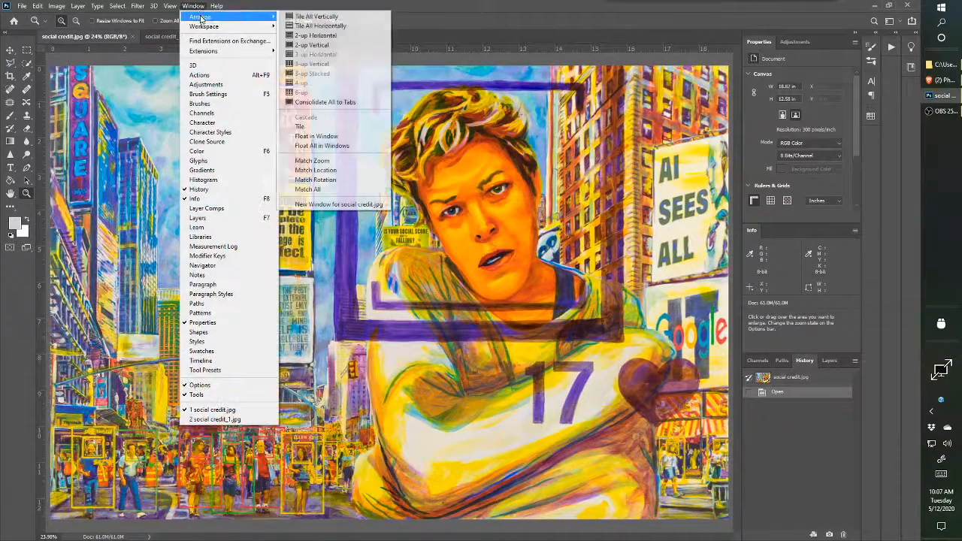
{"action": "left_click", "coordinate": [302, 17]}
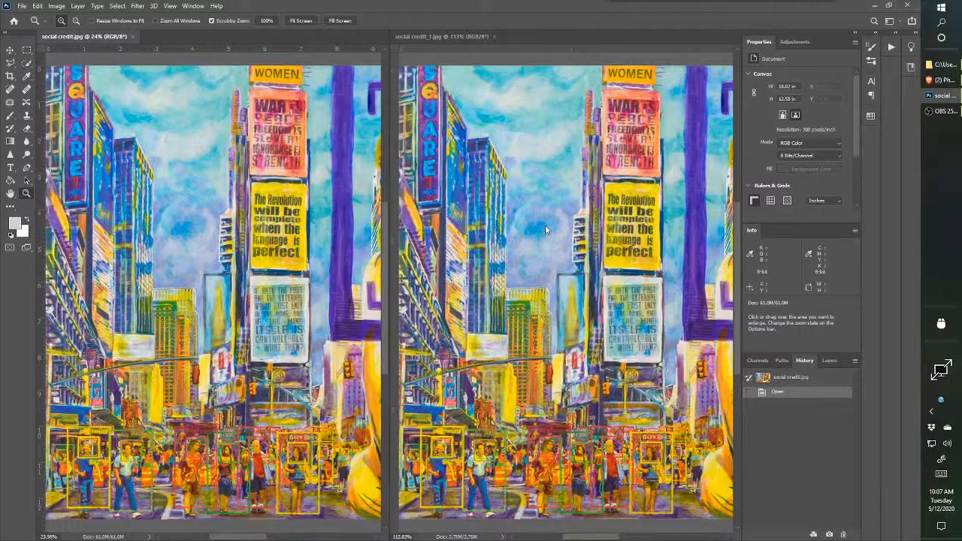
Check the image size, pixel dimensions and resolution of social credit_1.jpg without changing them.
{"action": "left_click", "coordinate": [448, 36]}
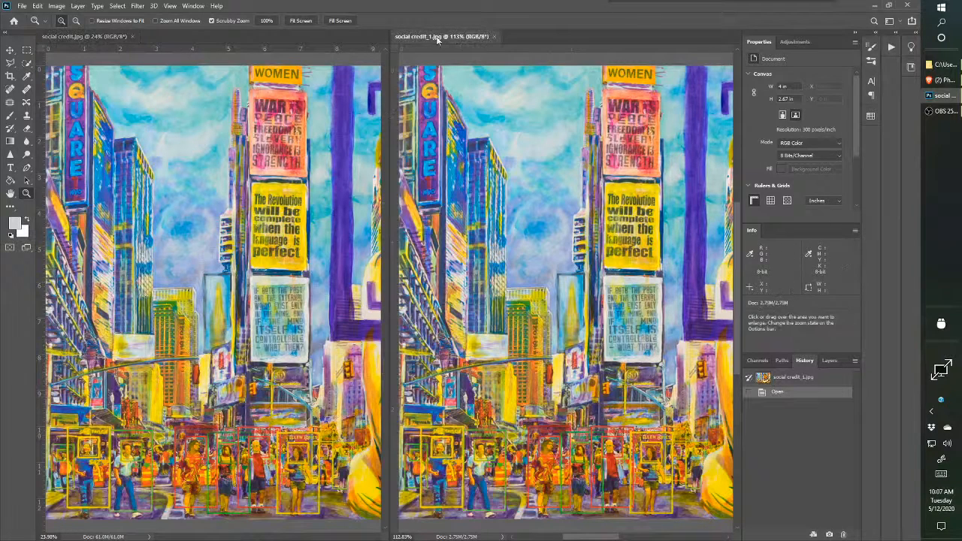
{"action": "key", "text": "ctrl+alt+i"}
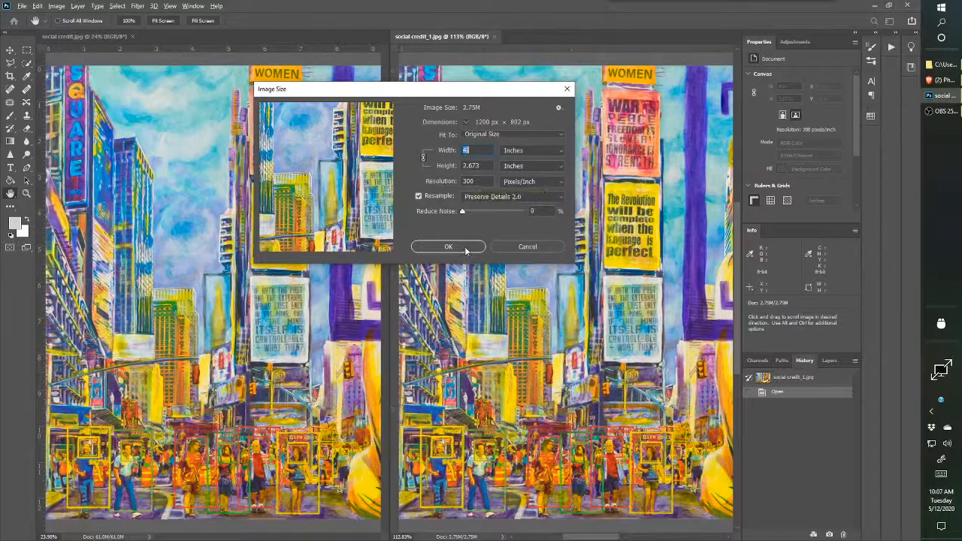
{"action": "left_click", "coordinate": [541, 247]}
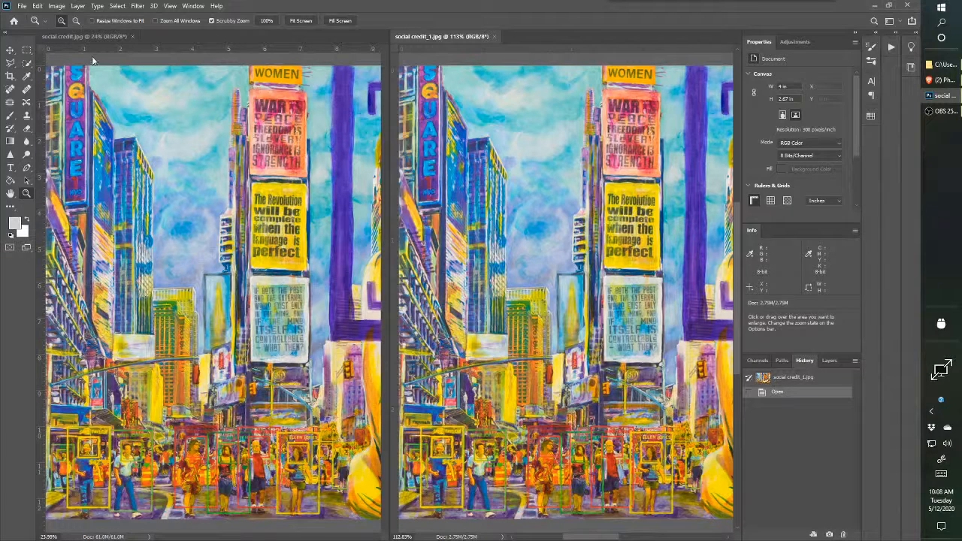
Review the image size of social credit.jpg and examine its building details in the 100% preview, keeping all values.
{"action": "left_click", "coordinate": [112, 95]}
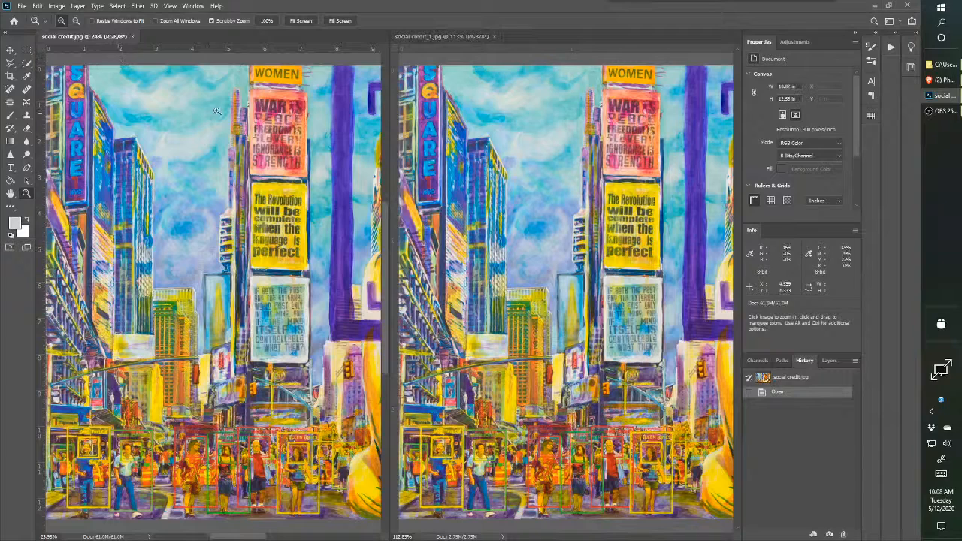
{"action": "key", "text": "ctrl+alt+i"}
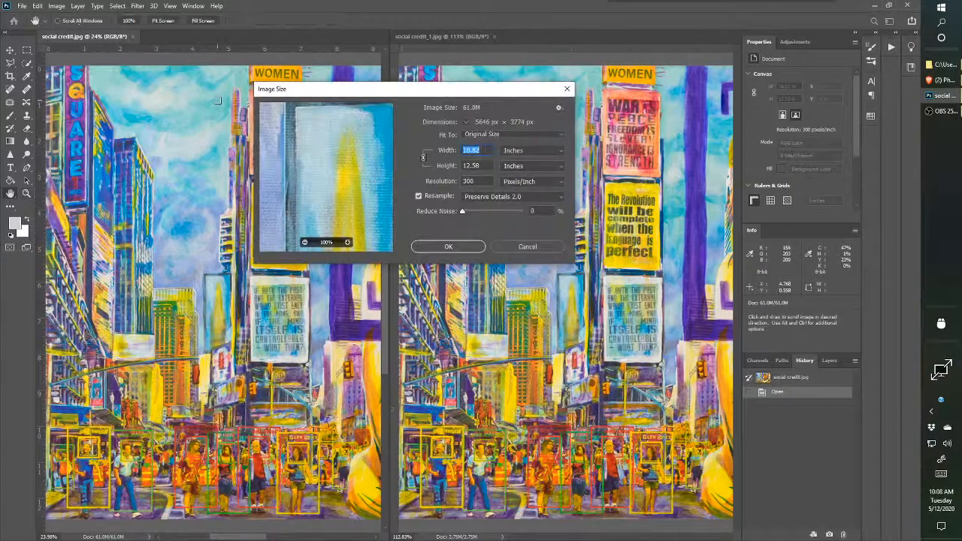
{"action": "left_click", "coordinate": [485, 150]}
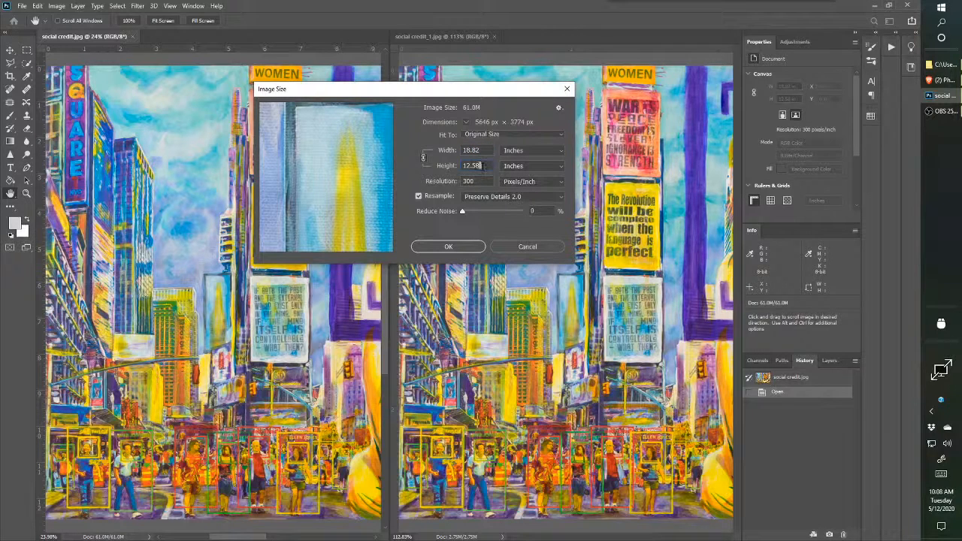
{"action": "left_click_drag", "start_coordinate": [305, 159], "coordinate": [394, 210]}
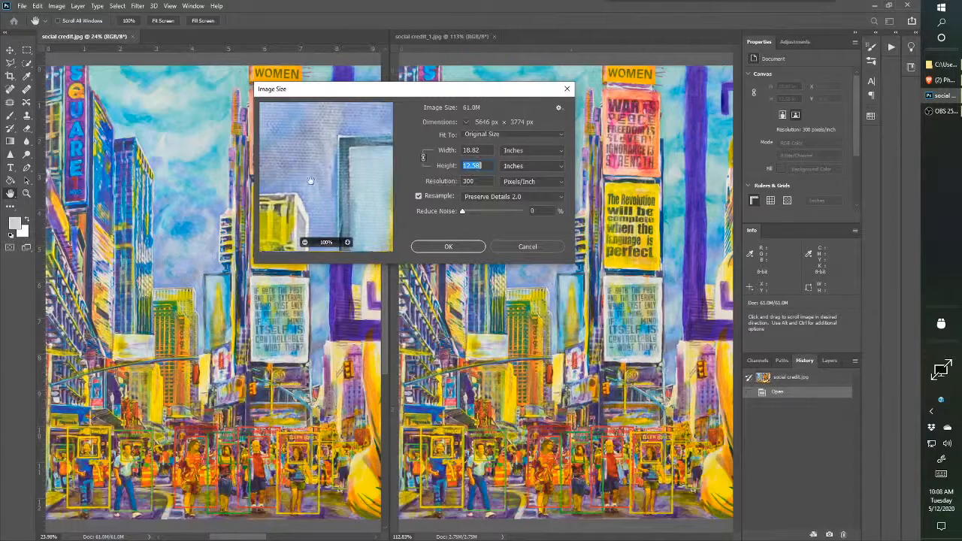
{"action": "left_click_drag", "start_coordinate": [307, 176], "coordinate": [386, 187]}
{"action": "left_click_drag", "start_coordinate": [312, 178], "coordinate": [338, 129]}
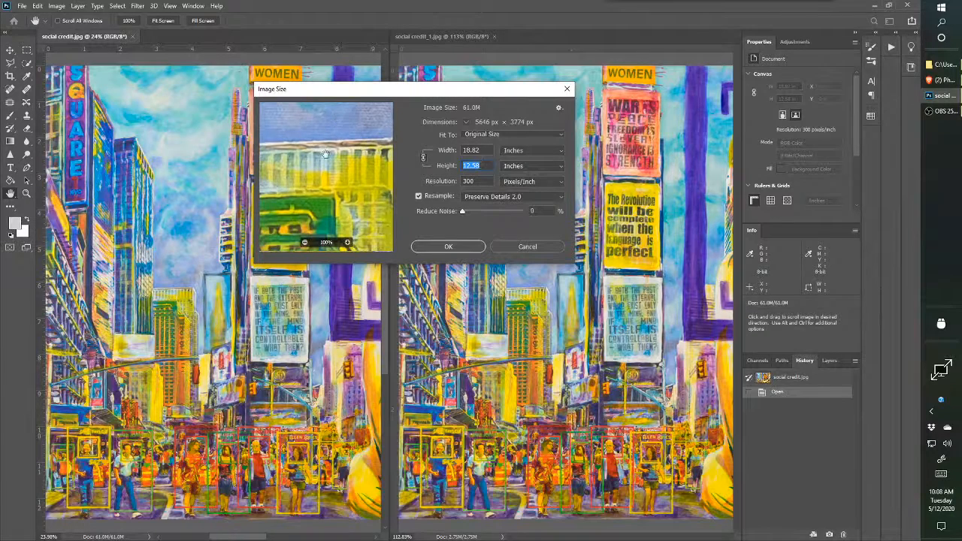
{"action": "left_click_drag", "start_coordinate": [337, 167], "coordinate": [316, 144]}
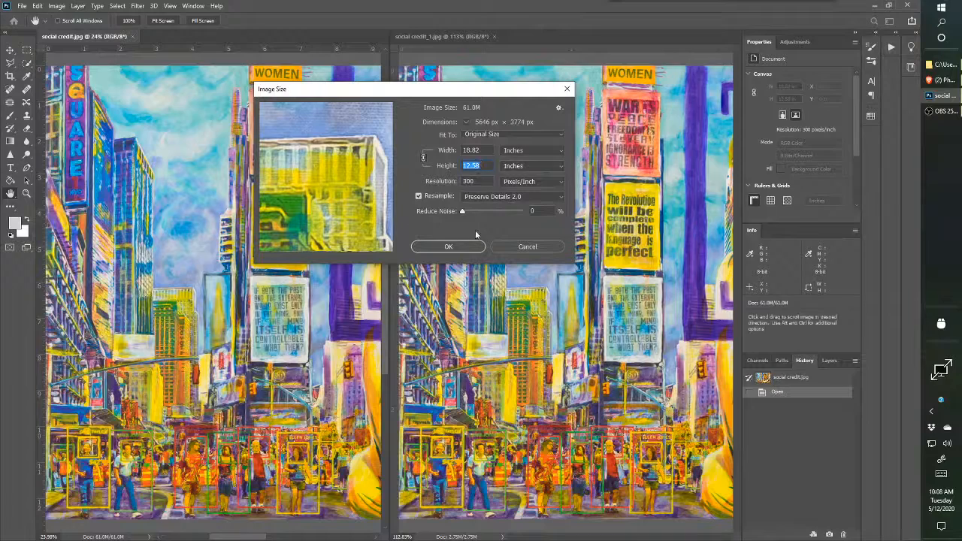
{"action": "left_click", "coordinate": [451, 246]}
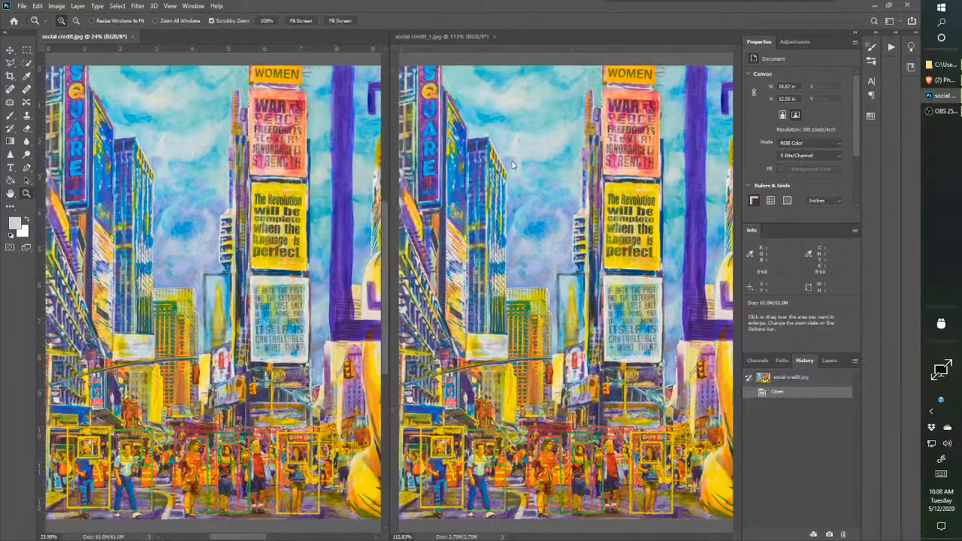
Inspect the blue tower in social credit_1.jpg at 200% zoom, then fit the image on screen again.
{"action": "left_click", "coordinate": [501, 170]}
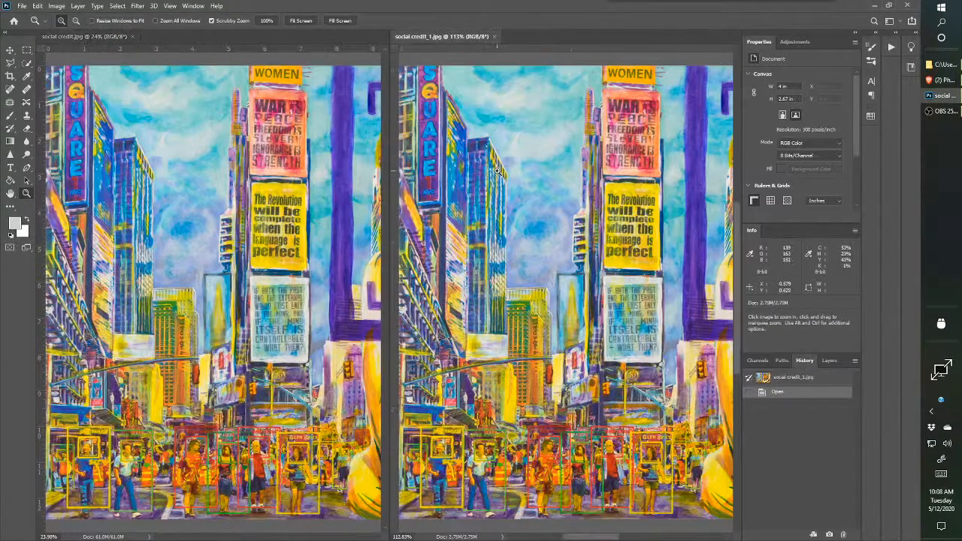
{"action": "left_click", "coordinate": [496, 170]}
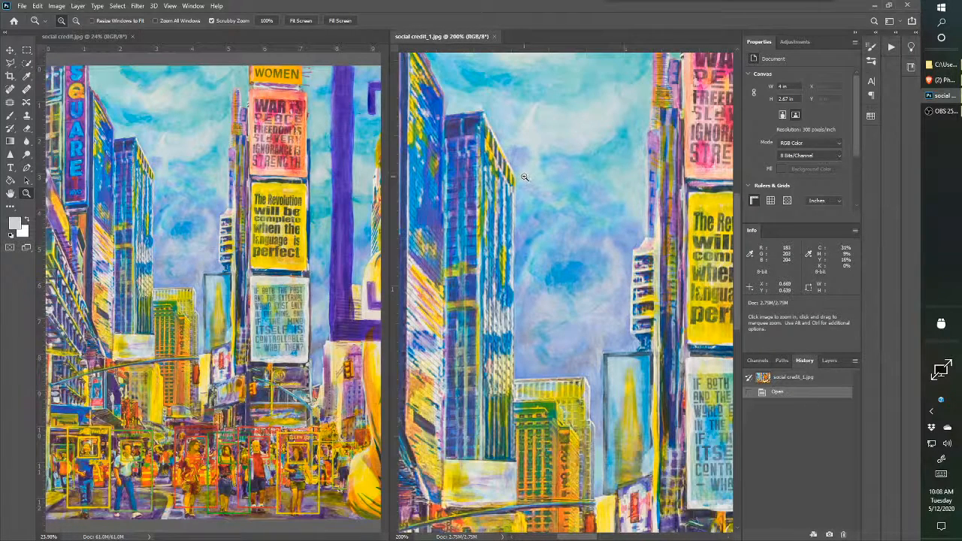
{"action": "left_click", "coordinate": [525, 177], "text": "alt"}
{"action": "right_click", "coordinate": [502, 160]}
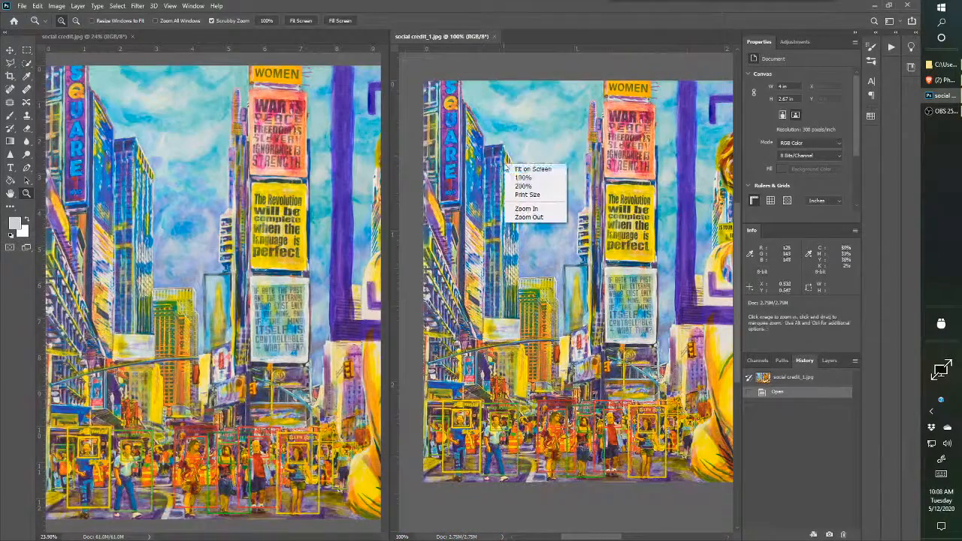
{"action": "left_click", "coordinate": [524, 167]}
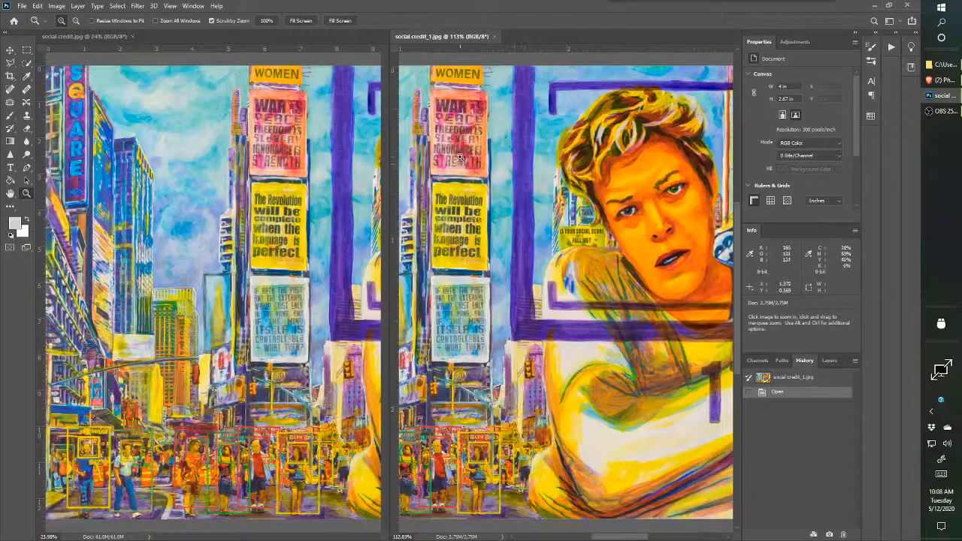
Examine the tower and poster details of social credit_1.jpg in the Image Size 100% preview, keeping its dimensions.
{"action": "key", "text": "ctrl+alt+i"}
{"action": "left_click_drag", "start_coordinate": [353, 145], "coordinate": [507, 233]}
{"action": "left_click_drag", "start_coordinate": [308, 147], "coordinate": [346, 160]}
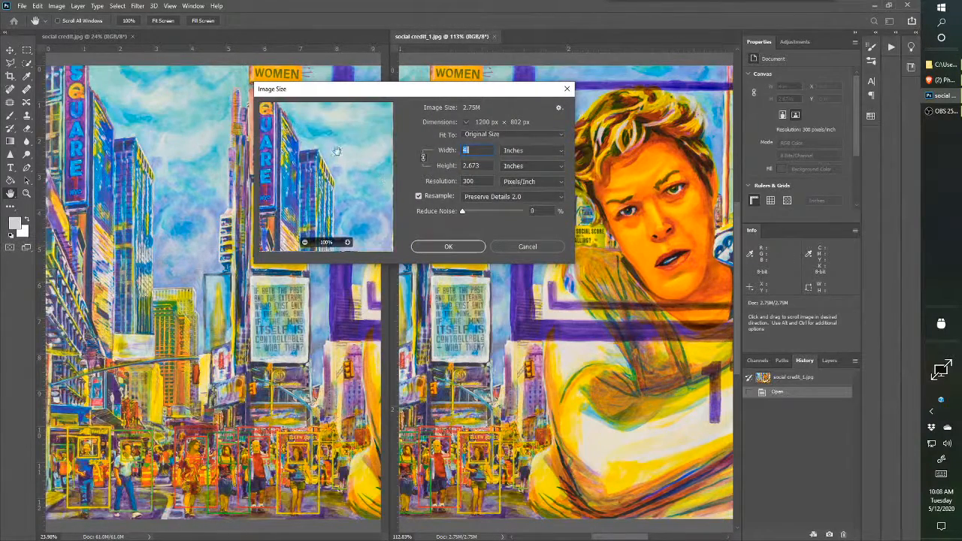
{"action": "left_click_drag", "start_coordinate": [325, 90], "coordinate": [506, 105]}
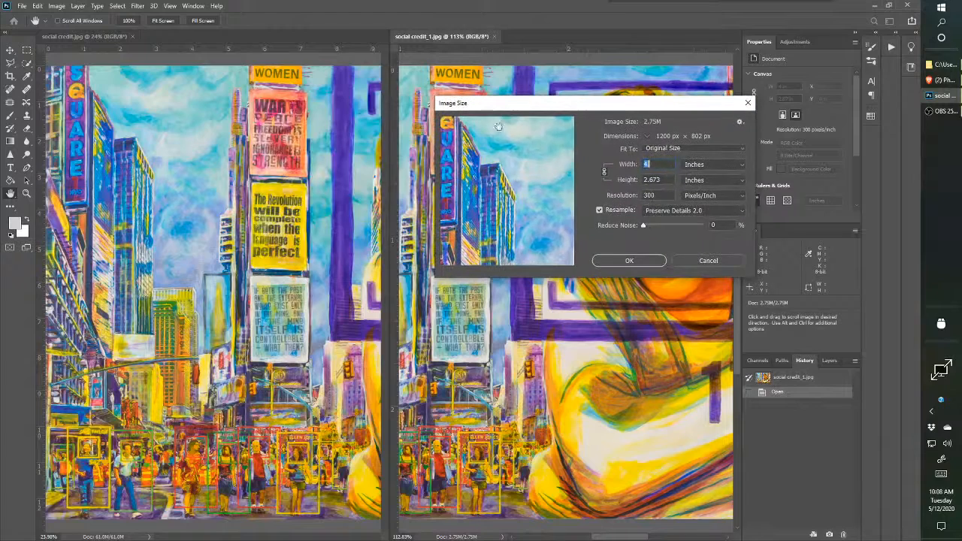
{"action": "left_click_drag", "start_coordinate": [519, 154], "coordinate": [540, 180]}
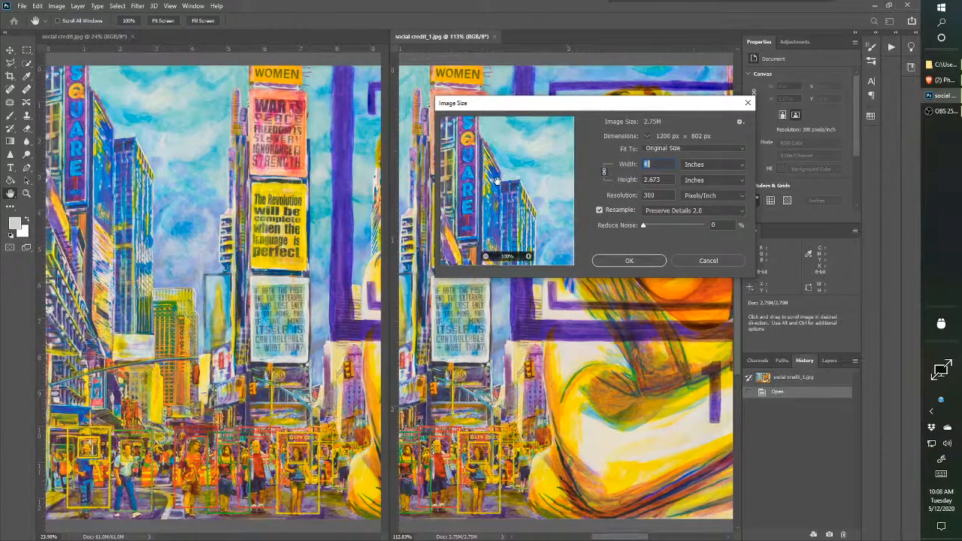
{"action": "left_click_drag", "start_coordinate": [500, 154], "coordinate": [461, 186]}
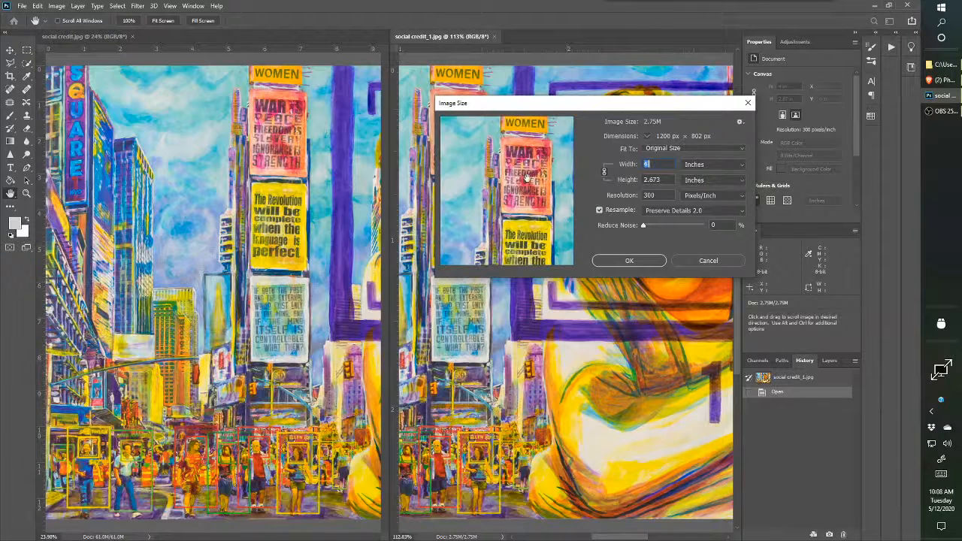
{"action": "left_click_drag", "start_coordinate": [523, 180], "coordinate": [489, 182]}
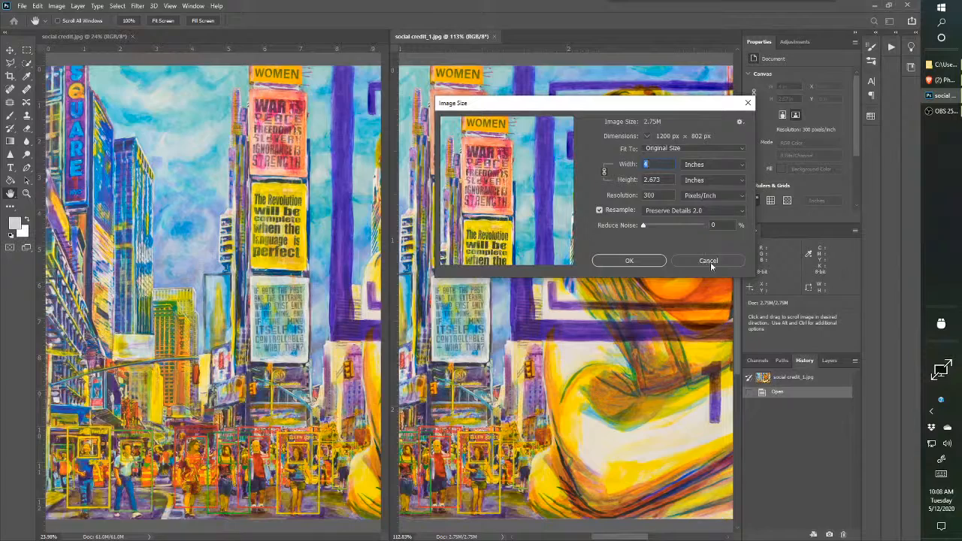
{"action": "left_click", "coordinate": [628, 260]}
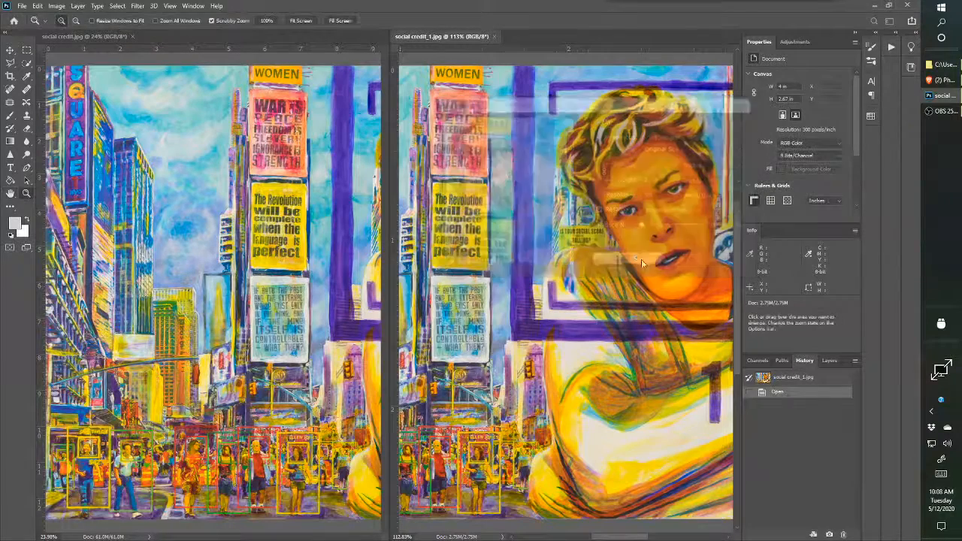
Inspect social credit_1.jpg around the red poster at 200%, refit it on screen and line up its view with social credit.jpg.
{"action": "left_click", "coordinate": [496, 139]}
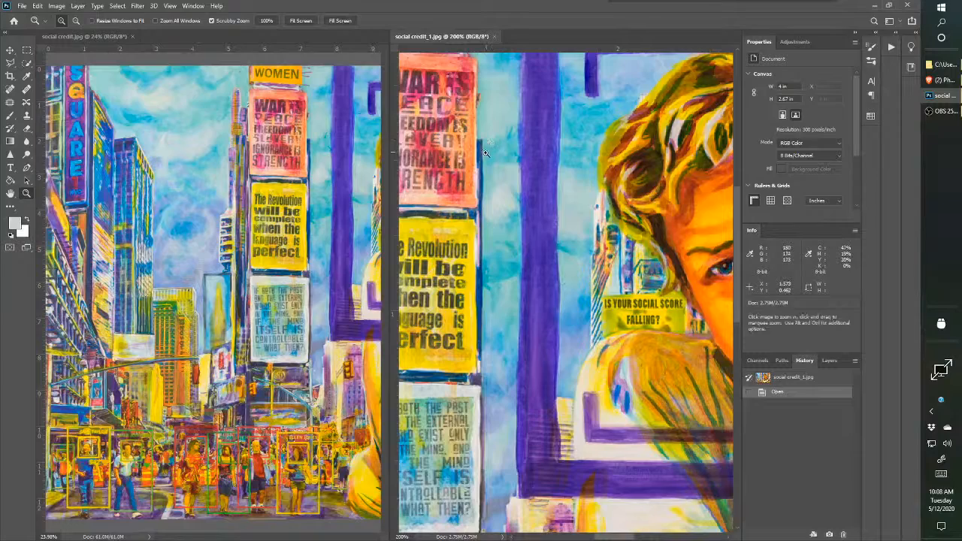
{"action": "left_click", "coordinate": [479, 160], "text": "alt"}
{"action": "right_click", "coordinate": [481, 161]}
{"action": "left_click", "coordinate": [510, 173]}
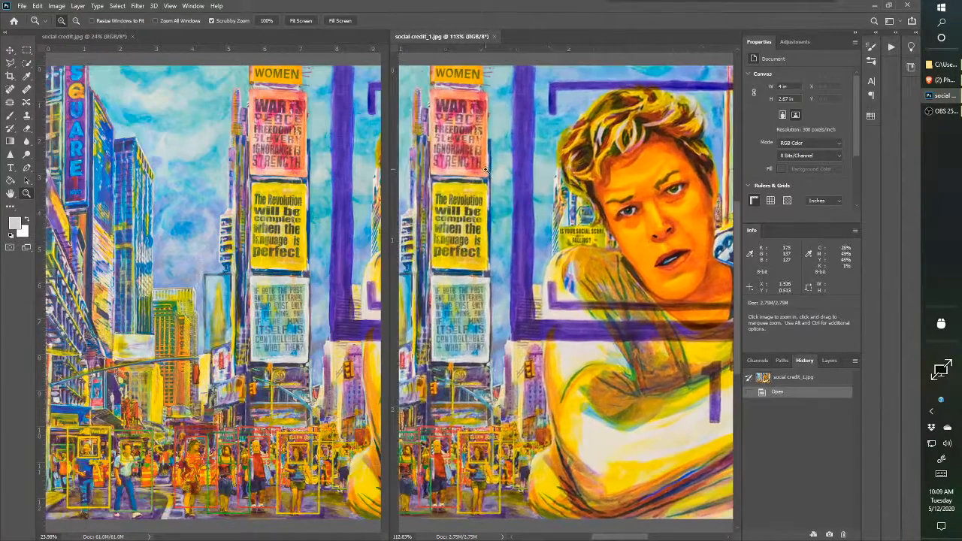
{"action": "mouse_move", "coordinate": [456, 165]}
{"action": "left_mouse_down"}
{"action": "mouse_move", "coordinate": [564, 166]}
{"action": "mouse_move", "coordinate": [525, 173]}
{"action": "mouse_move", "coordinate": [565, 174]}
{"action": "mouse_move", "coordinate": [478, 173]}
{"action": "mouse_move", "coordinate": [473, 182]}
{"action": "mouse_move", "coordinate": [450, 172]}
{"action": "left_mouse_up"}
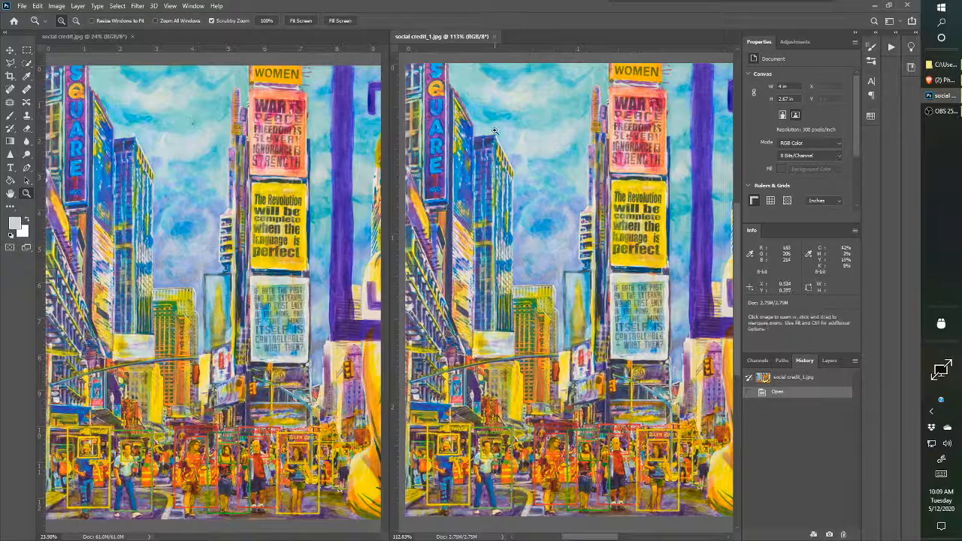
Zoom social credit_1.jpg to 200% and social credit.jpg to 100% around the vertical SQUARE sign to compare their details.
{"action": "left_click", "coordinate": [456, 105]}
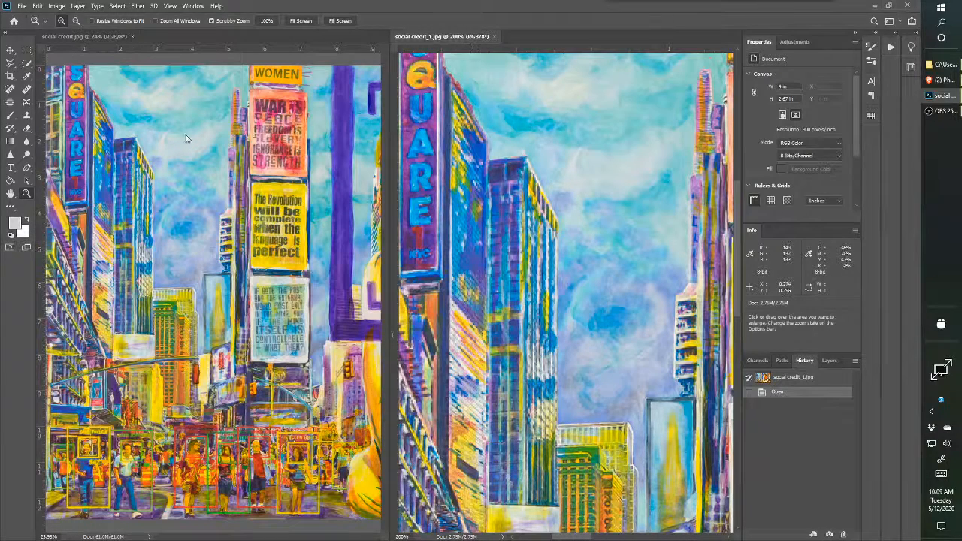
{"action": "left_click", "coordinate": [88, 141]}
{"action": "left_click", "coordinate": [88, 142]}
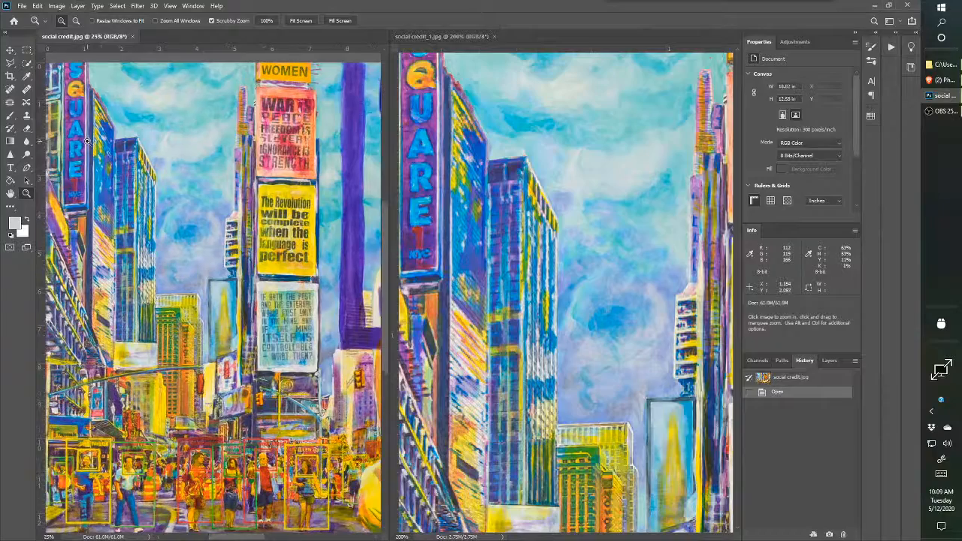
{"action": "left_click", "coordinate": [76, 132]}
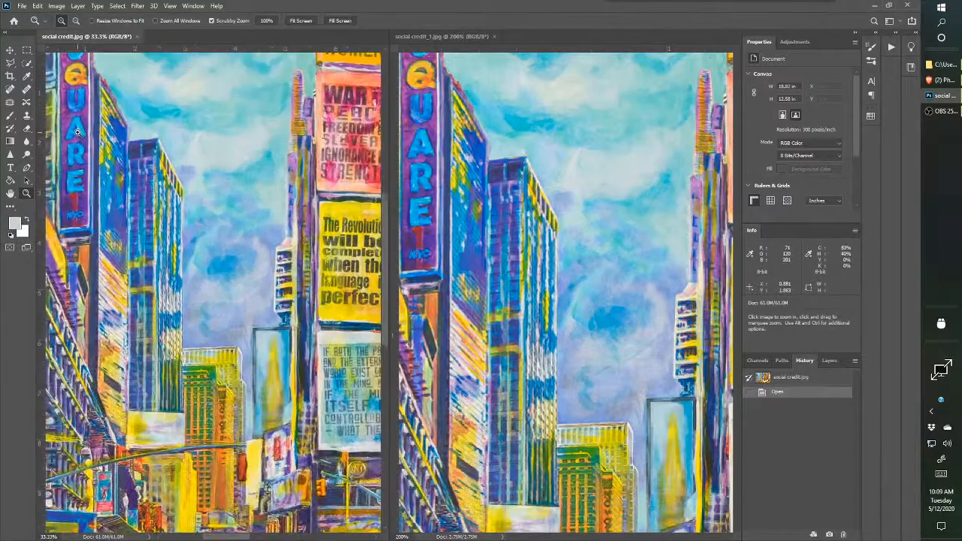
{"action": "left_click", "coordinate": [79, 132]}
{"action": "left_click_drag", "start_coordinate": [79, 124], "coordinate": [165, 194]}
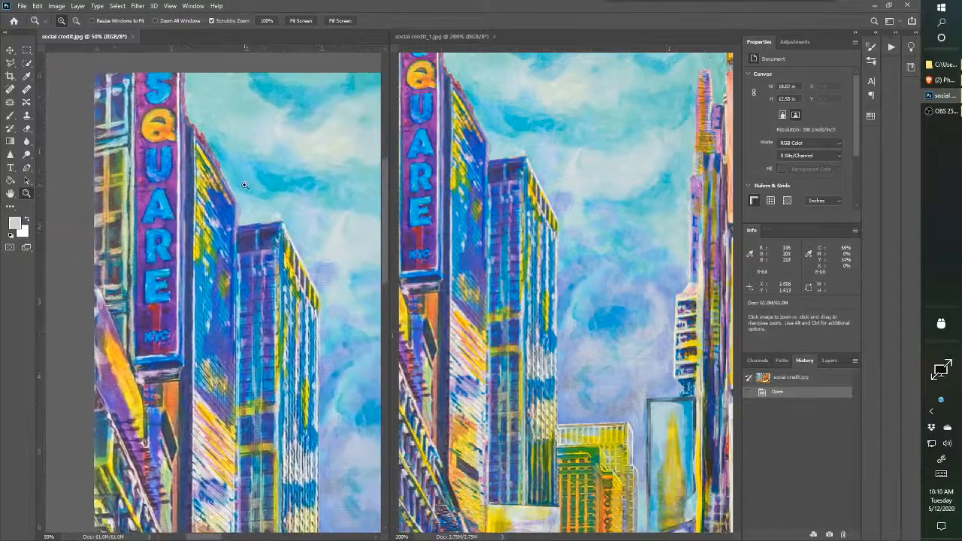
{"action": "left_click", "coordinate": [245, 183]}
{"action": "left_click", "coordinate": [238, 182]}
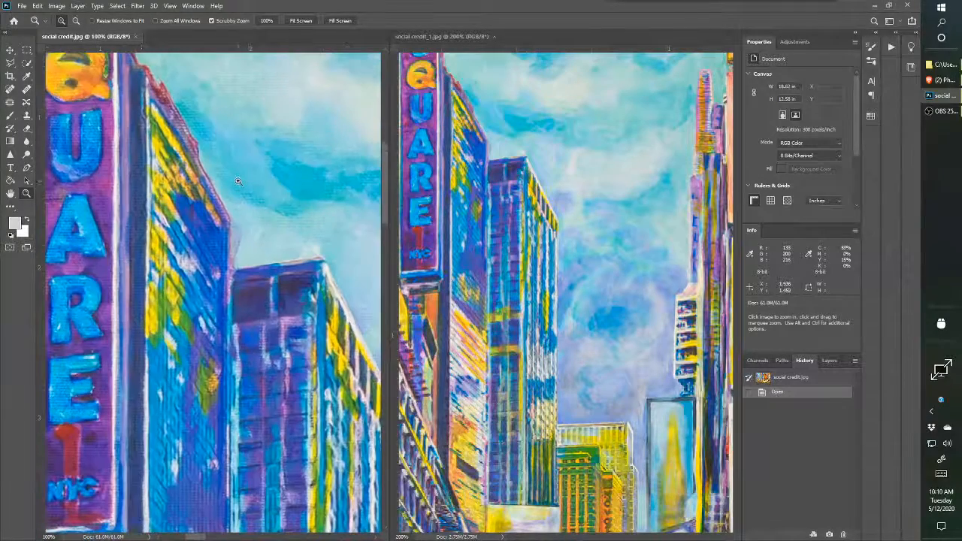
{"action": "left_click_drag", "start_coordinate": [115, 151], "coordinate": [200, 164]}
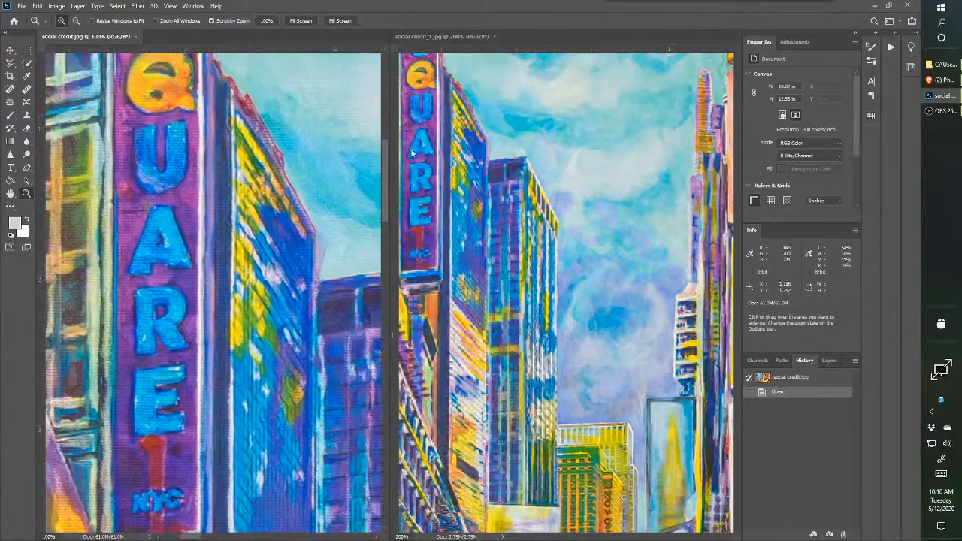
Magnify social credit_1.jpg to 500% and line up its SQUARE sign with the view of social credit.jpg.
{"action": "left_click", "coordinate": [450, 156]}
{"action": "left_click", "coordinate": [450, 157]}
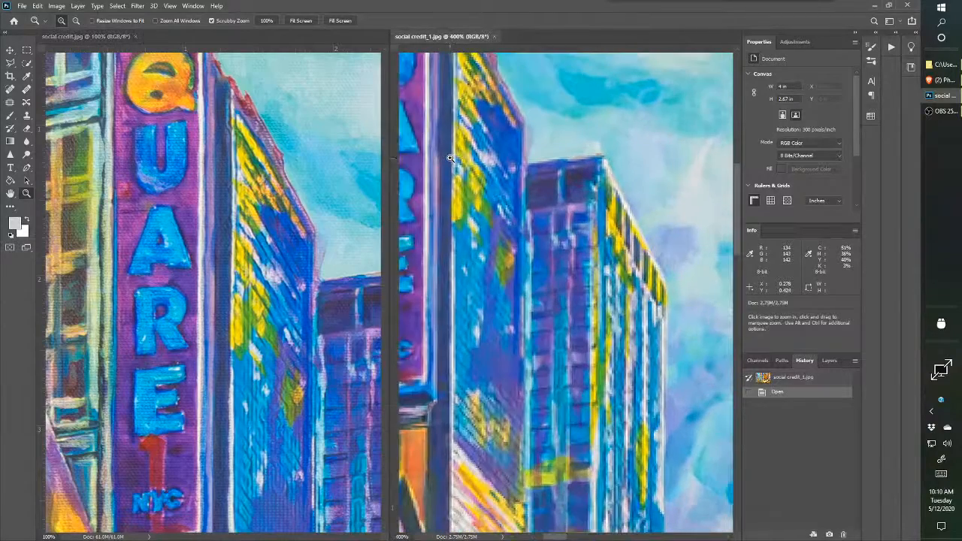
{"action": "left_click", "coordinate": [449, 157]}
{"action": "left_click_drag", "start_coordinate": [429, 133], "coordinate": [518, 280]}
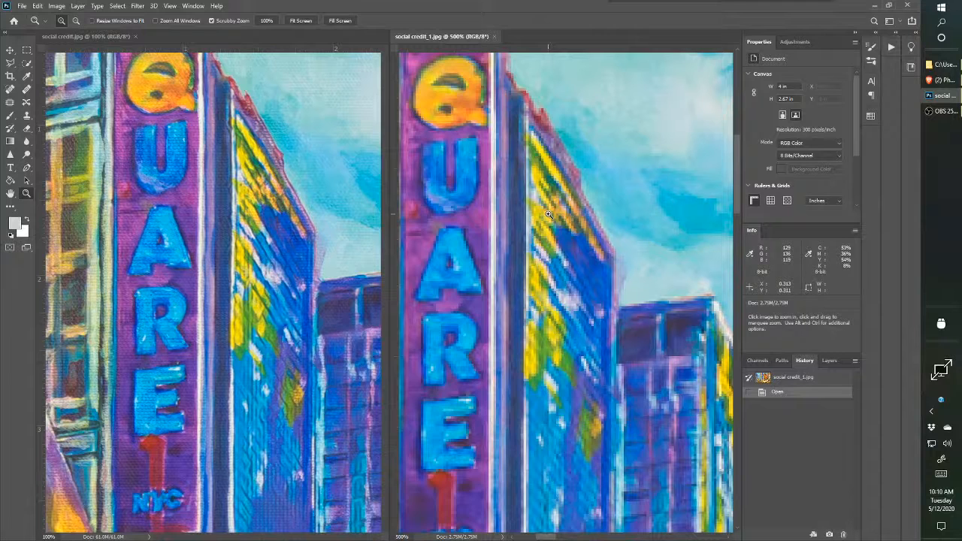
{"action": "left_click", "coordinate": [25, 7]}
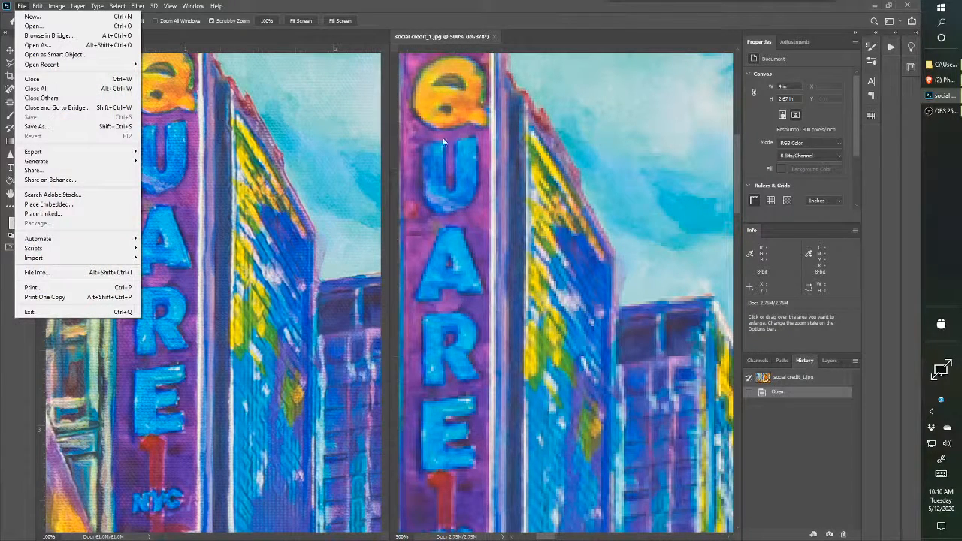
{"action": "left_click", "coordinate": [466, 129]}
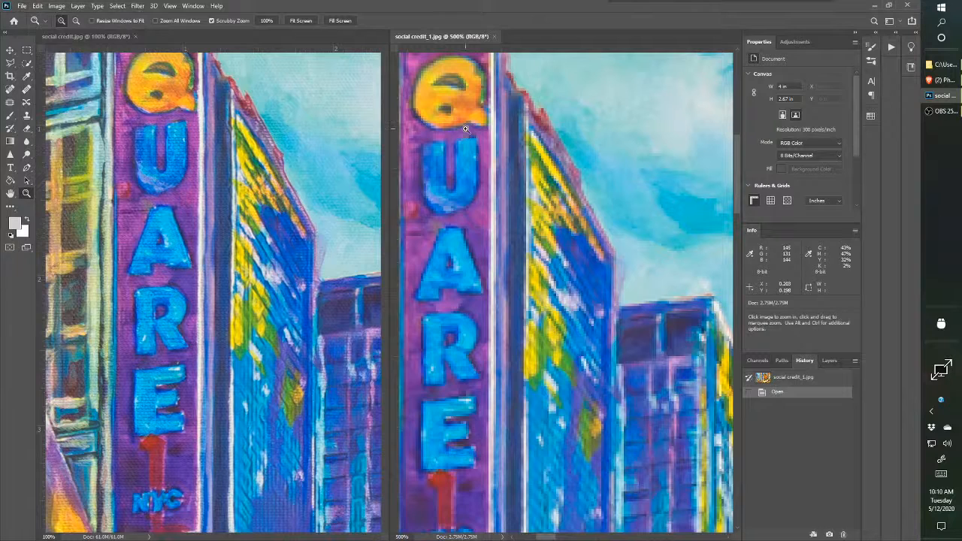
{"action": "left_click", "coordinate": [21, 7]}
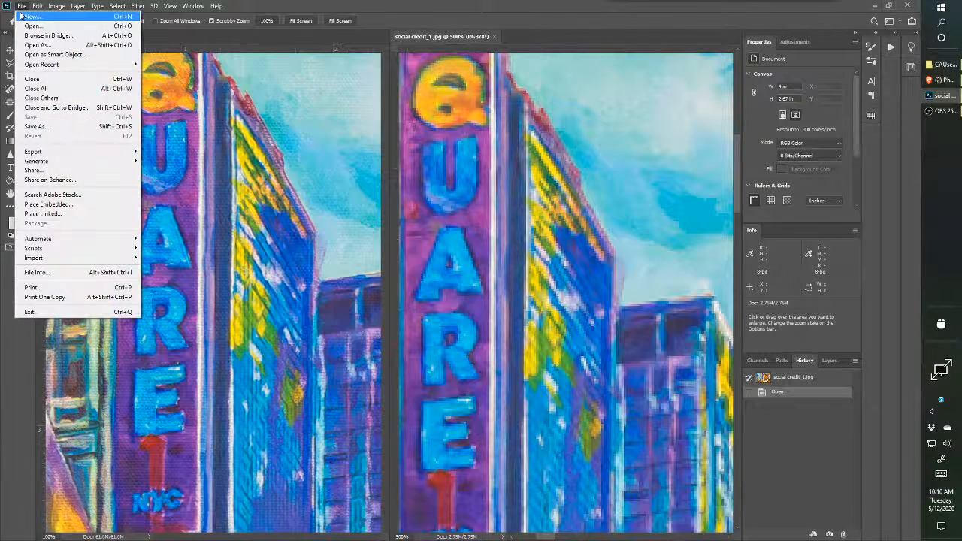
{"action": "left_click", "coordinate": [466, 202]}
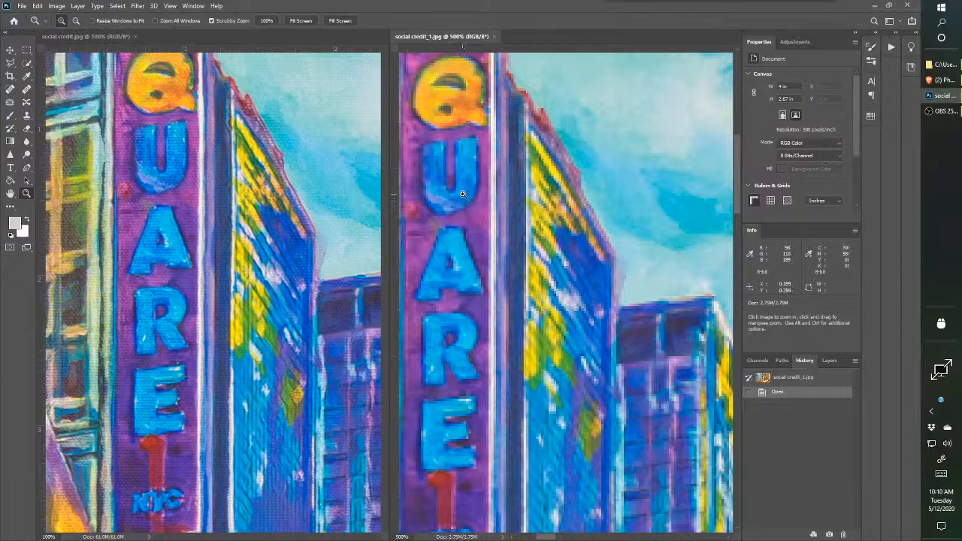
Resample social credit_1.jpg to 18 inches wide at 300 pixels/inch with Preserve Details 2.0, checking the sign in the preview.
{"action": "key", "text": "ctrl+alt+i"}
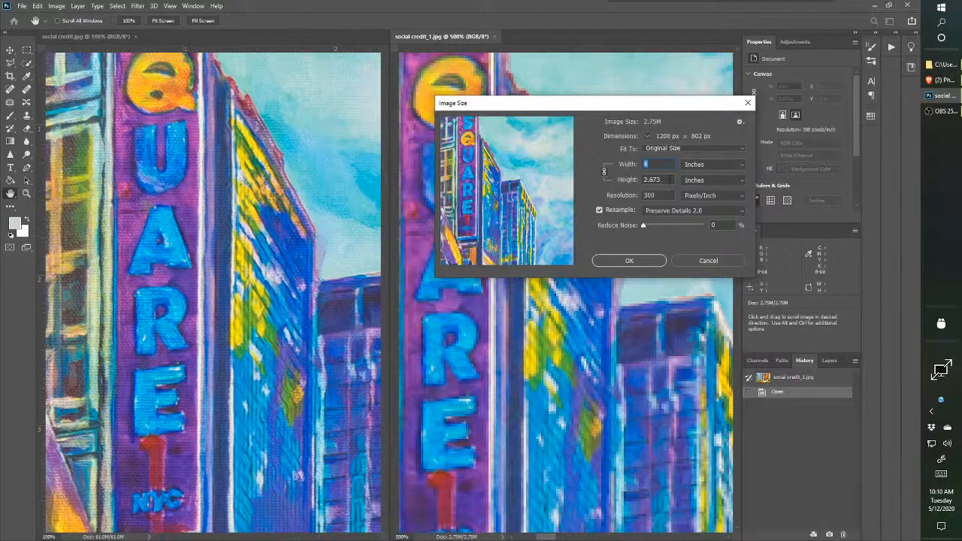
{"action": "type", "text": "18"}
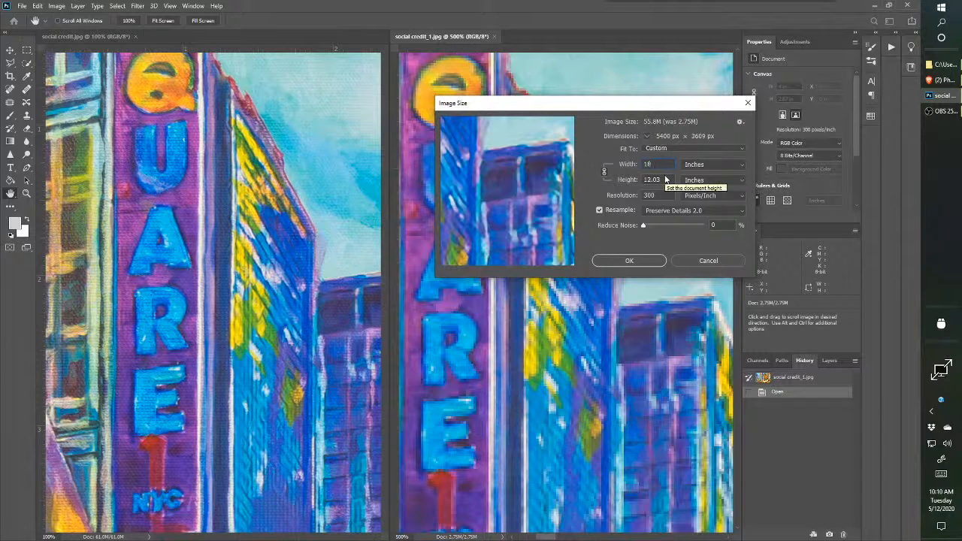
{"action": "left_click_drag", "start_coordinate": [486, 161], "coordinate": [567, 249]}
{"action": "left_click_drag", "start_coordinate": [508, 151], "coordinate": [531, 208]}
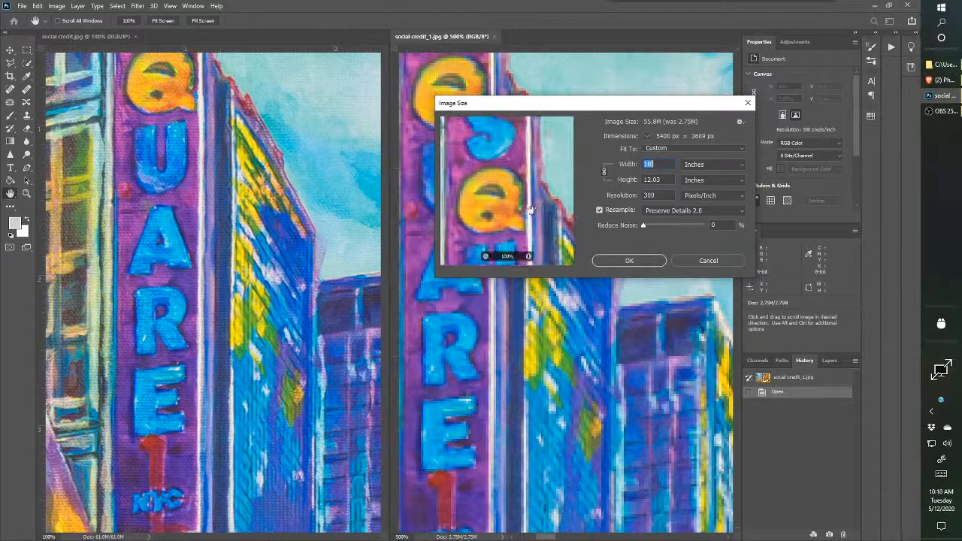
{"action": "left_click", "coordinate": [627, 261]}
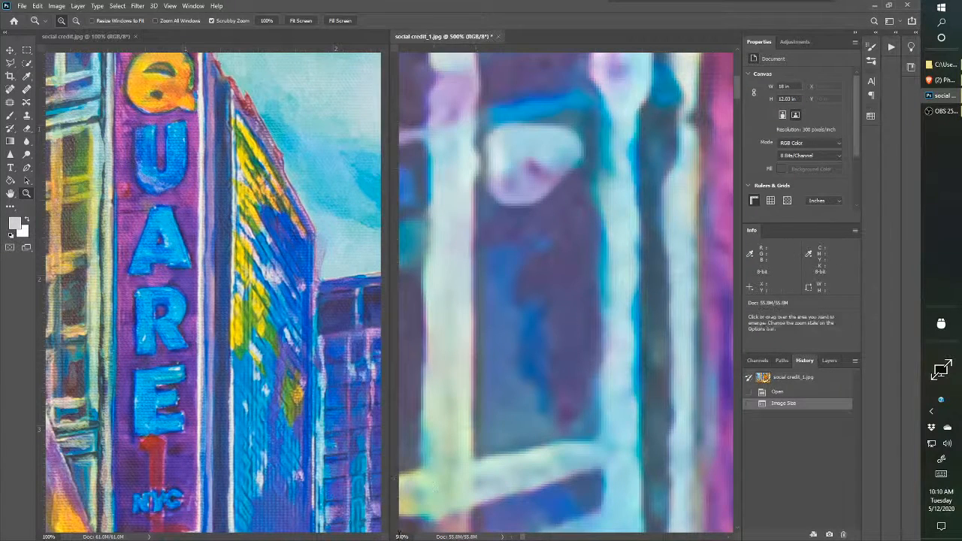
Fit the enlarged social credit_1.jpg on screen, then view its SQUARE sign at 100% beside social credit.jpg.
{"action": "right_click", "coordinate": [456, 434]}
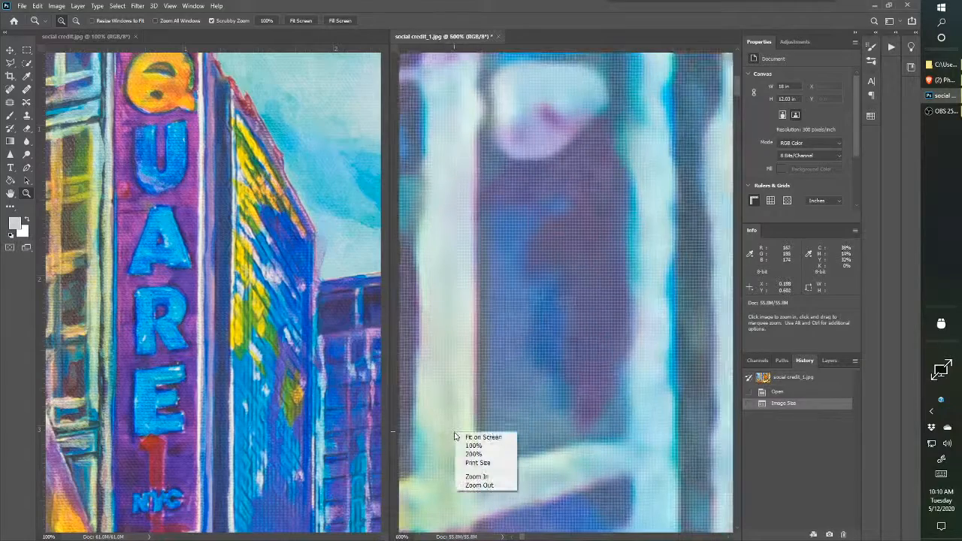
{"action": "left_click", "coordinate": [475, 445]}
{"action": "key", "text": "ctrl+0"}
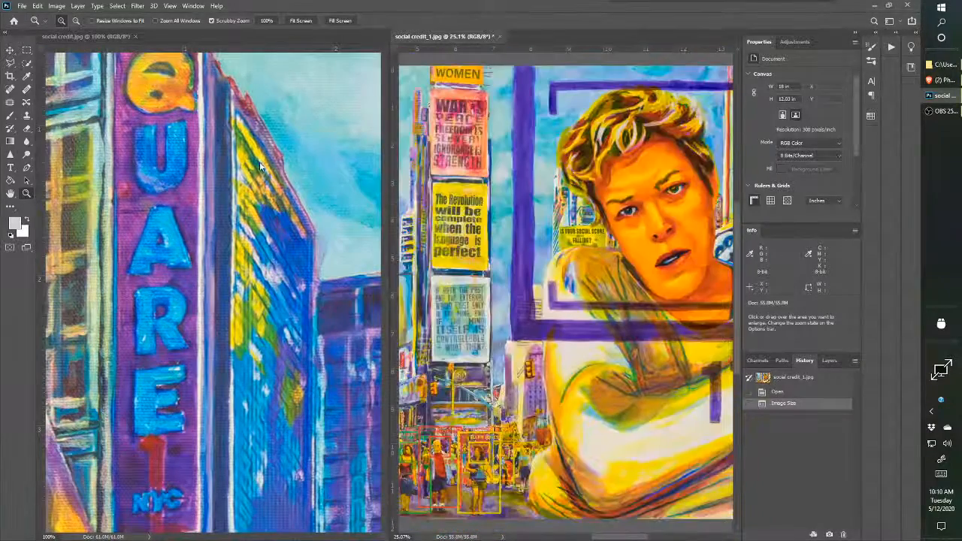
{"action": "left_click", "coordinate": [467, 128]}
{"action": "left_click", "coordinate": [468, 128]}
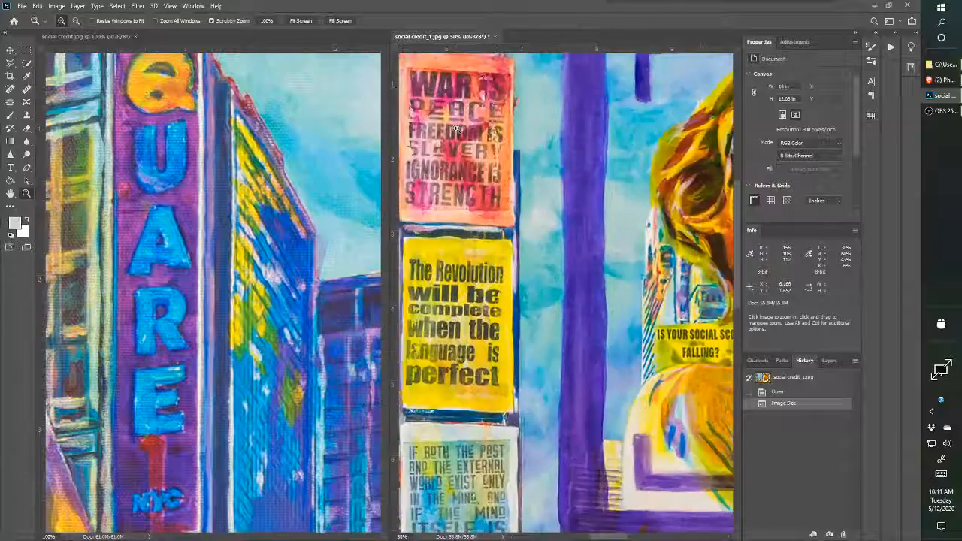
{"action": "left_click", "coordinate": [468, 128]}
{"action": "left_click_drag", "start_coordinate": [567, 163], "coordinate": [665, 198]}
{"action": "left_click_drag", "start_coordinate": [505, 183], "coordinate": [623, 127]}
{"action": "left_click", "coordinate": [480, 138]}
{"action": "left_click", "coordinate": [473, 137]}
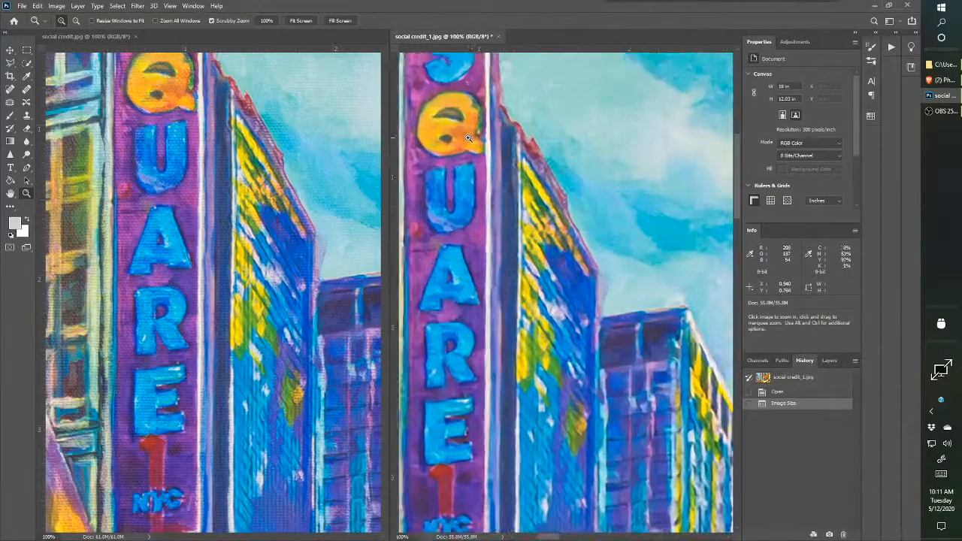
Inspect the enlarged social credit_1.jpg at 200%, then examine the yellow poster at 100% and return to the SQUARE sign.
{"action": "left_click", "coordinate": [468, 138]}
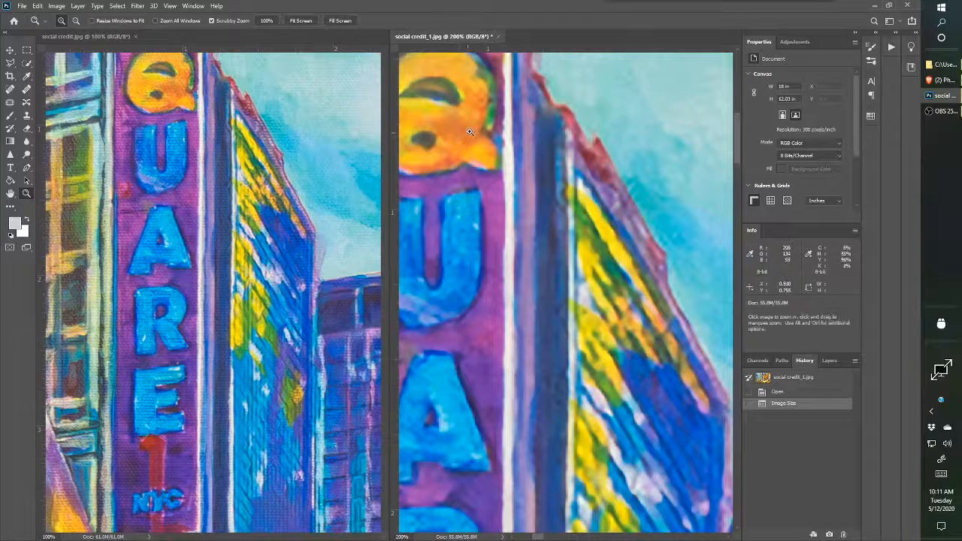
{"action": "left_click", "coordinate": [471, 122], "text": "alt"}
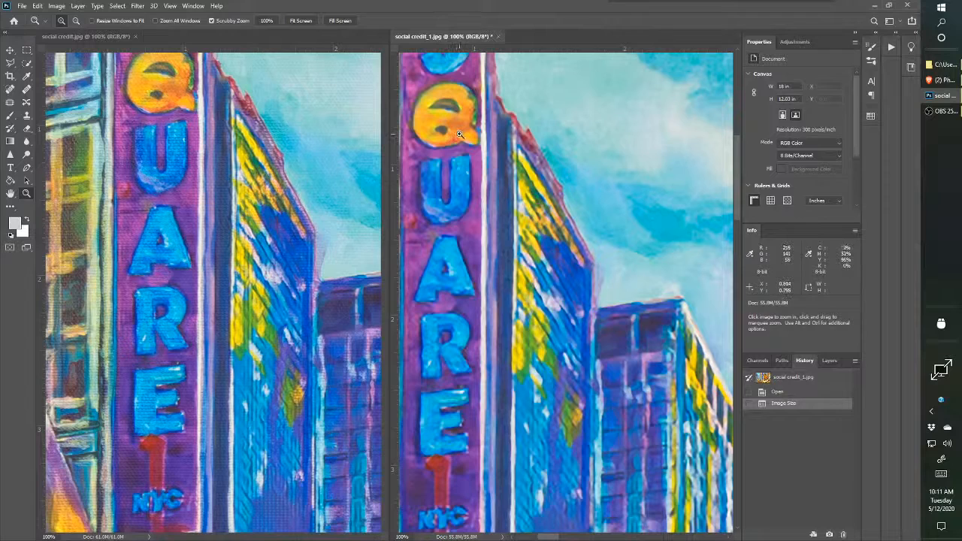
{"action": "key", "text": "space"}
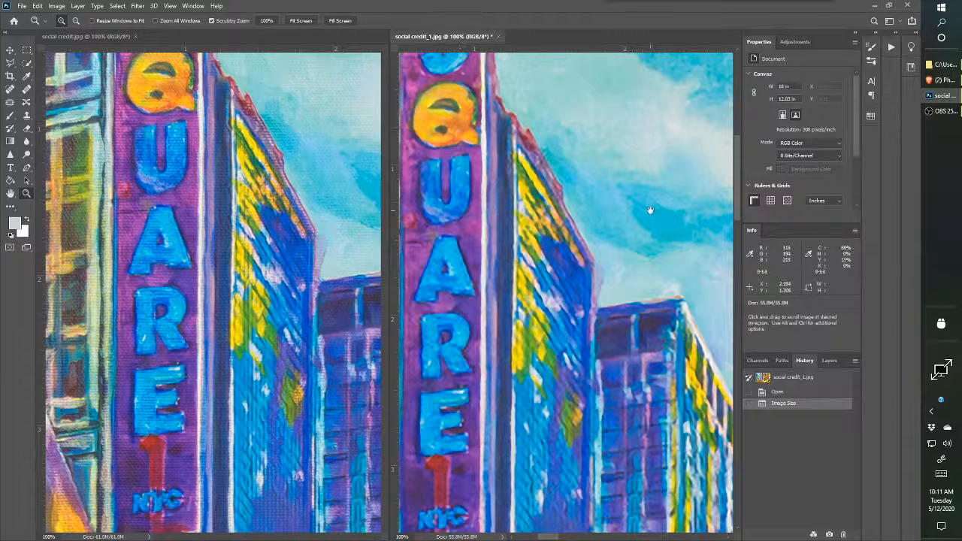
{"action": "left_click_drag", "start_coordinate": [646, 207], "coordinate": [429, 101]}
{"action": "left_click_drag", "start_coordinate": [657, 255], "coordinate": [452, 62]}
{"action": "left_click_drag", "start_coordinate": [661, 190], "coordinate": [449, 118]}
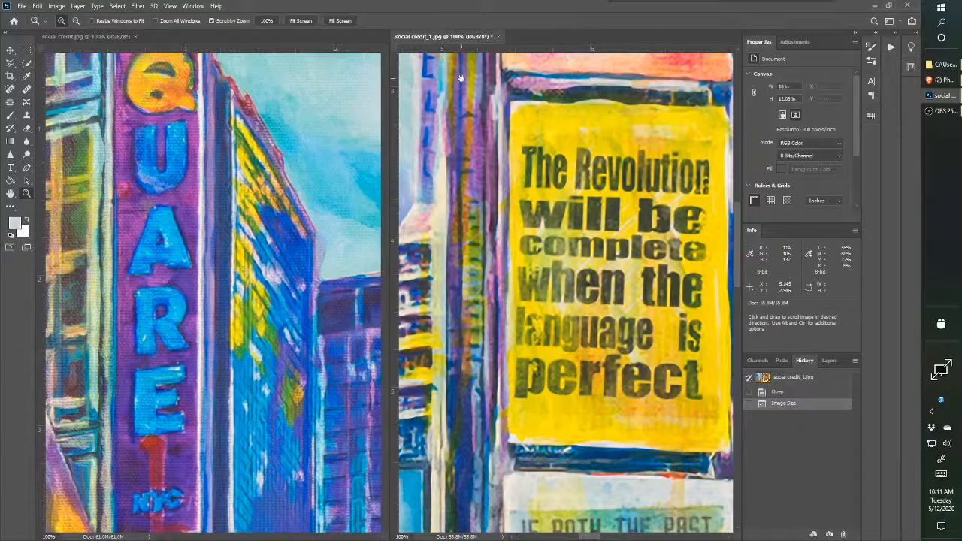
{"action": "left_click_drag", "start_coordinate": [460, 80], "coordinate": [644, 265]}
{"action": "left_click_drag", "start_coordinate": [473, 124], "coordinate": [582, 237]}
{"action": "left_click_drag", "start_coordinate": [470, 143], "coordinate": [520, 193]}
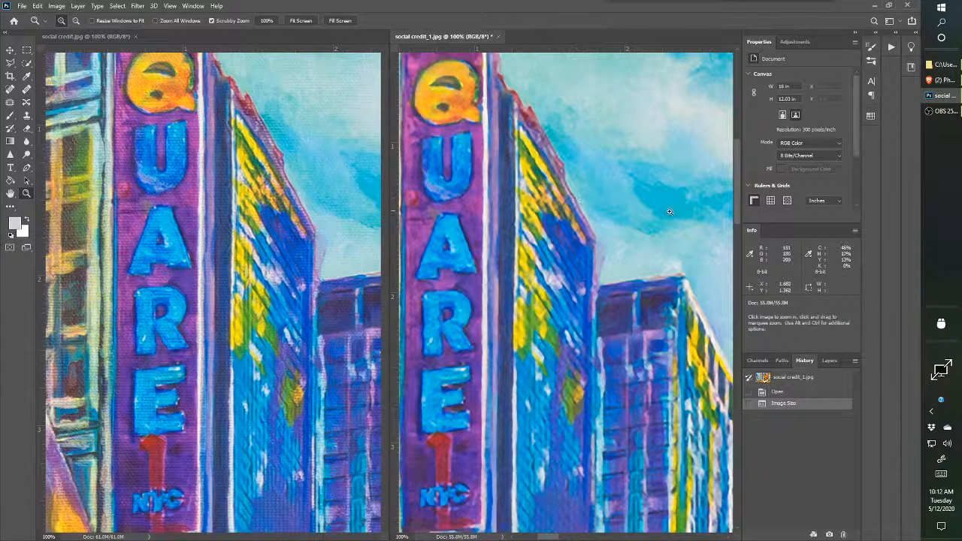
Switch to OBS and hide the desktop source so the stream shows the webcam.
{"action": "left_click", "coordinate": [937, 113]}
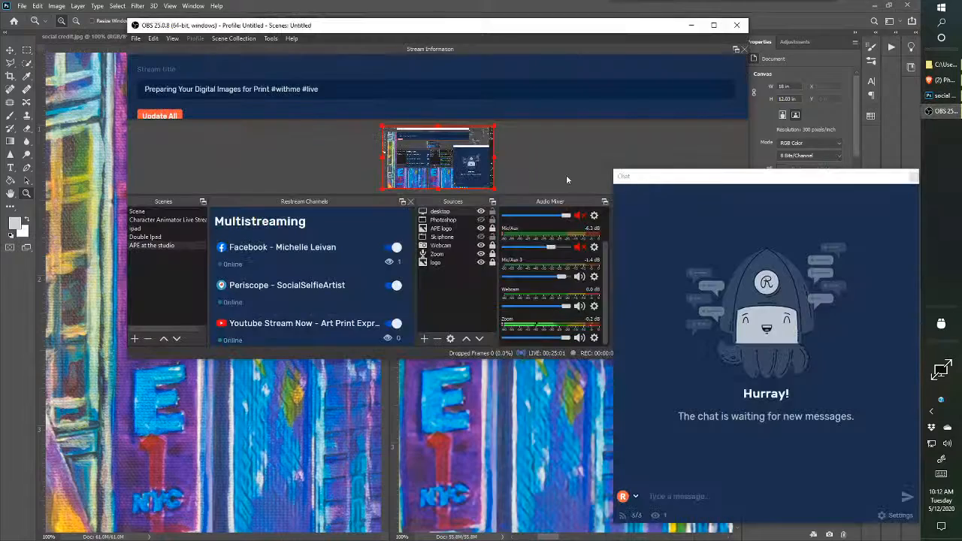
{"action": "left_click", "coordinate": [482, 211]}
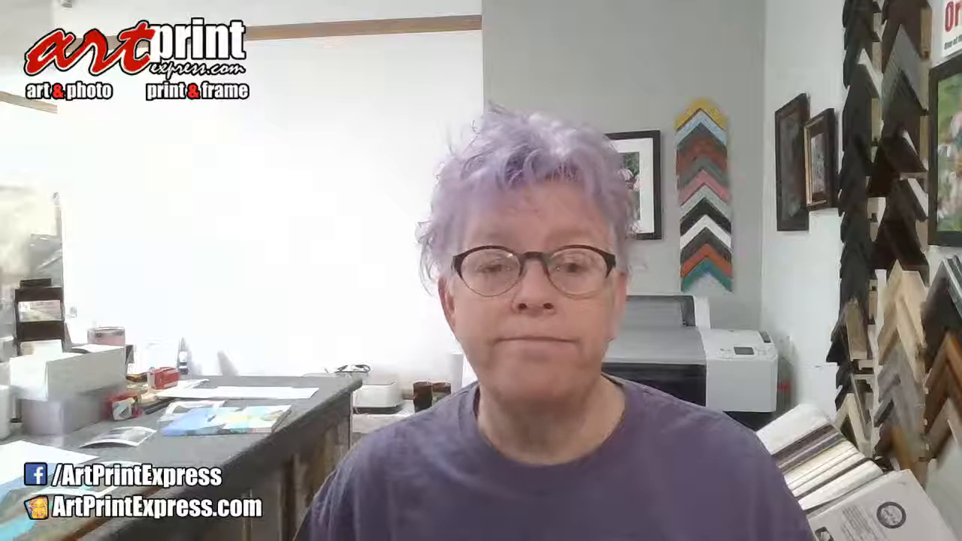